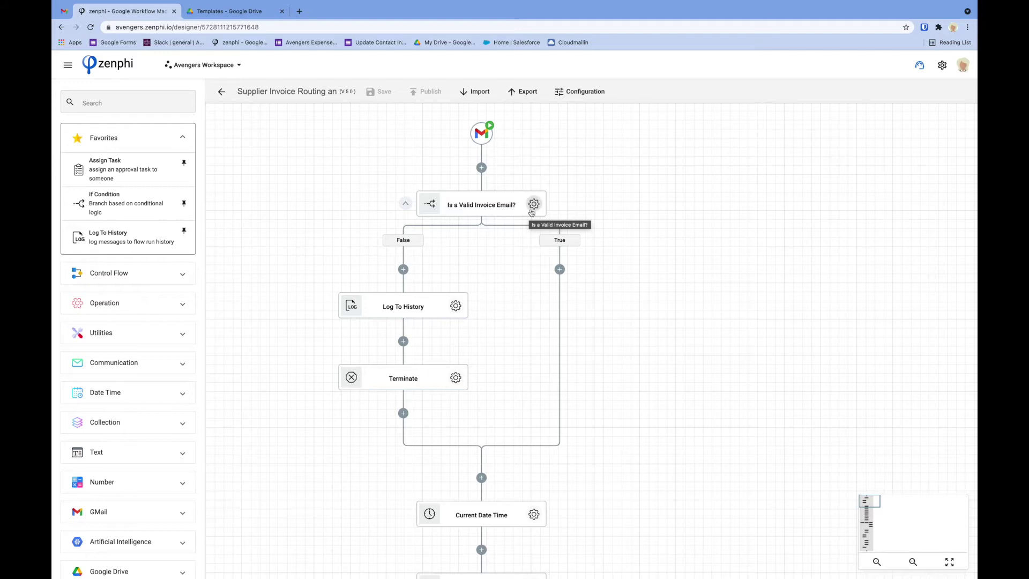
Inspect the Is a Valid Invoice Email? check's True-branch conditions and close them unchanged
left_click(533, 208)
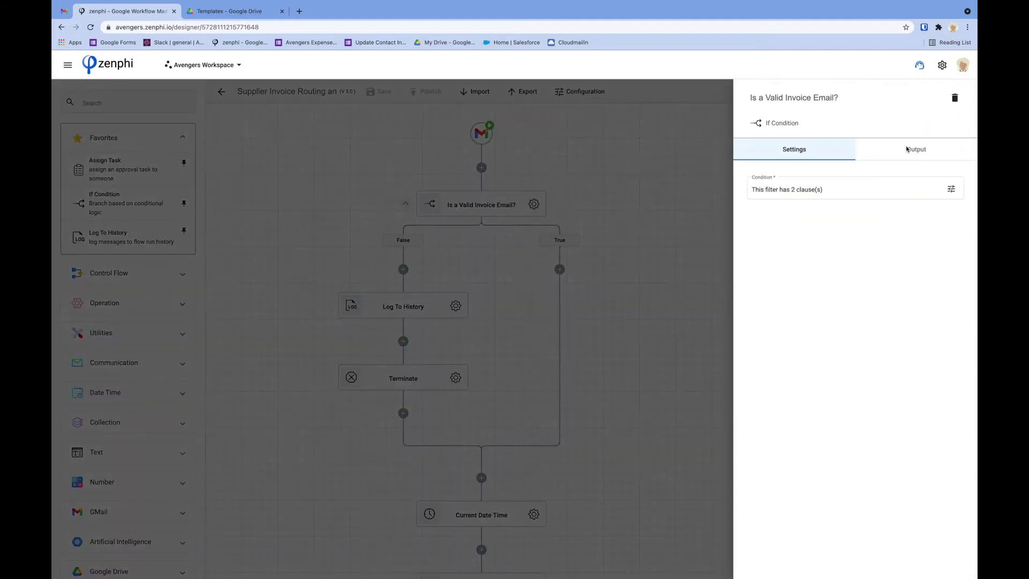
left_click(952, 190)
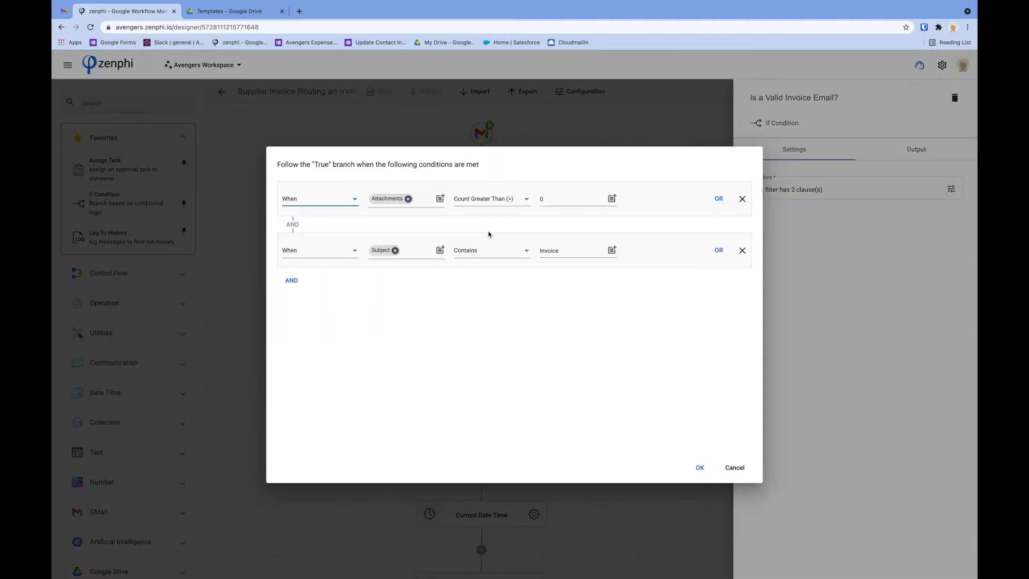
left_click(389, 208)
key("Escape")
left_click(735, 469)
left_click(588, 363)
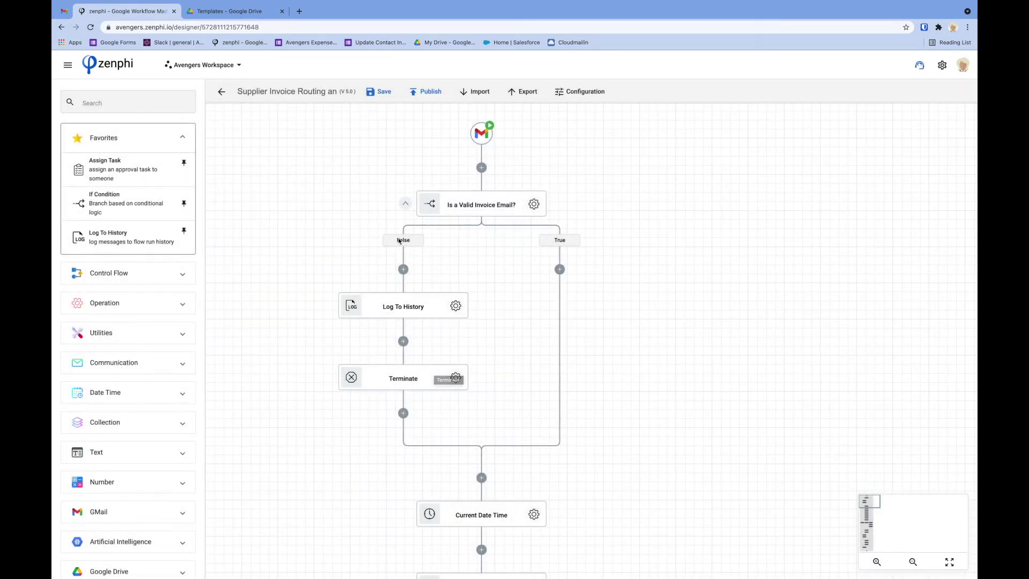
Collapse the check's False and True branches and scroll down to Get Handler's Approval
left_click(405, 202)
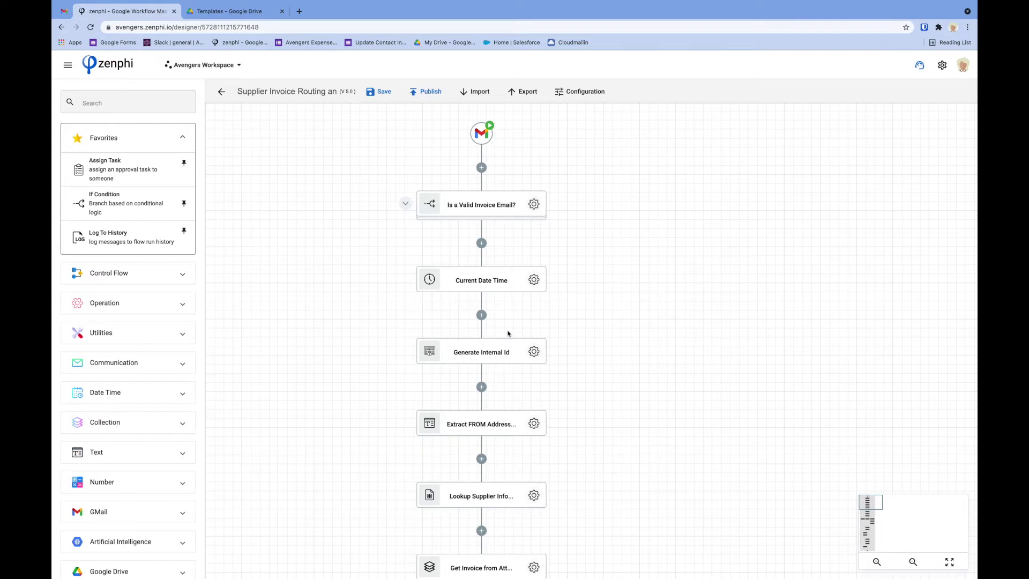
scroll(508, 333, "down", 3)
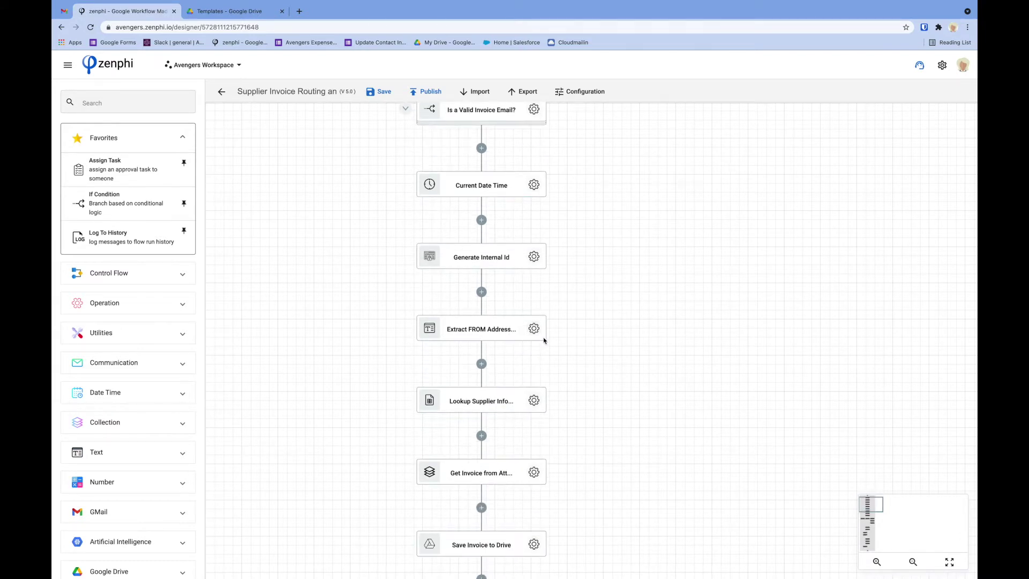
scroll(544, 340, "down", 5)
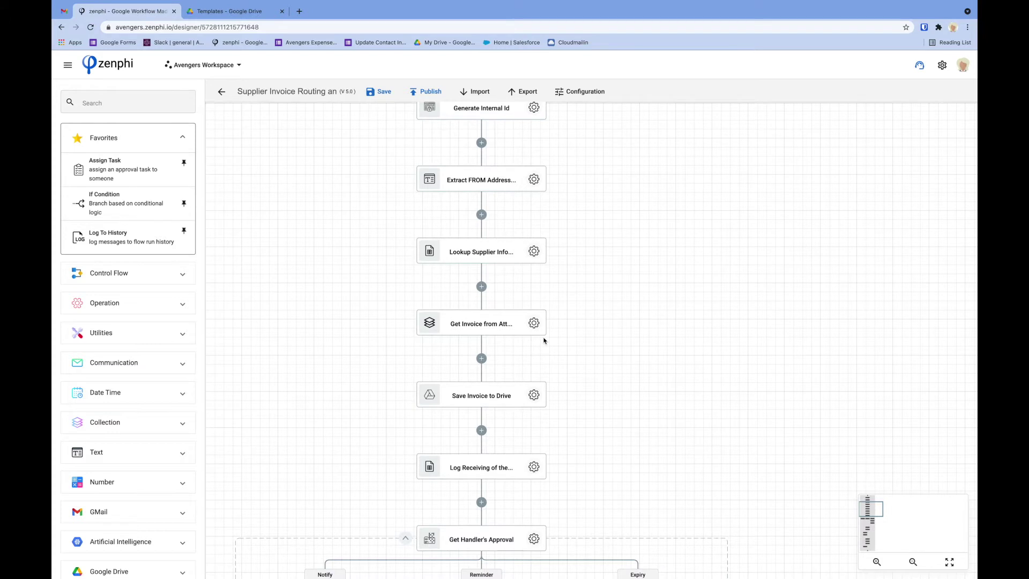
scroll(543, 340, "down", 3)
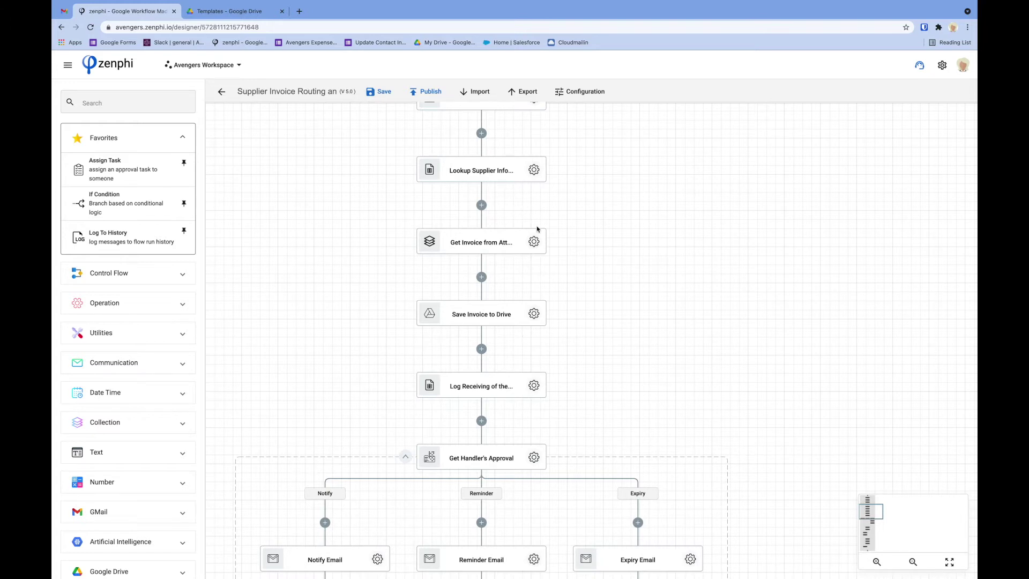
scroll(567, 371, "down", 3)
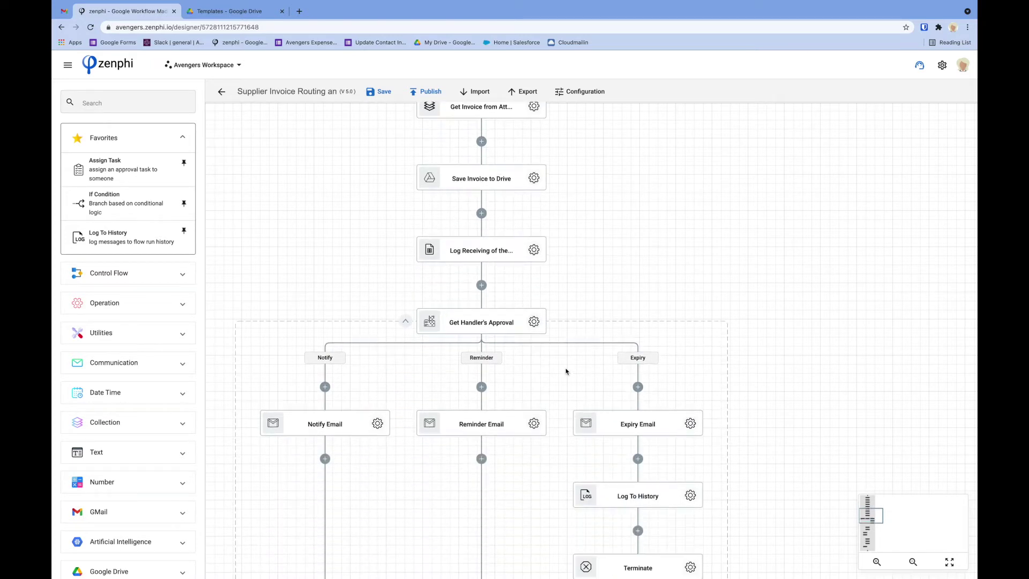
scroll(562, 367, "down", 2)
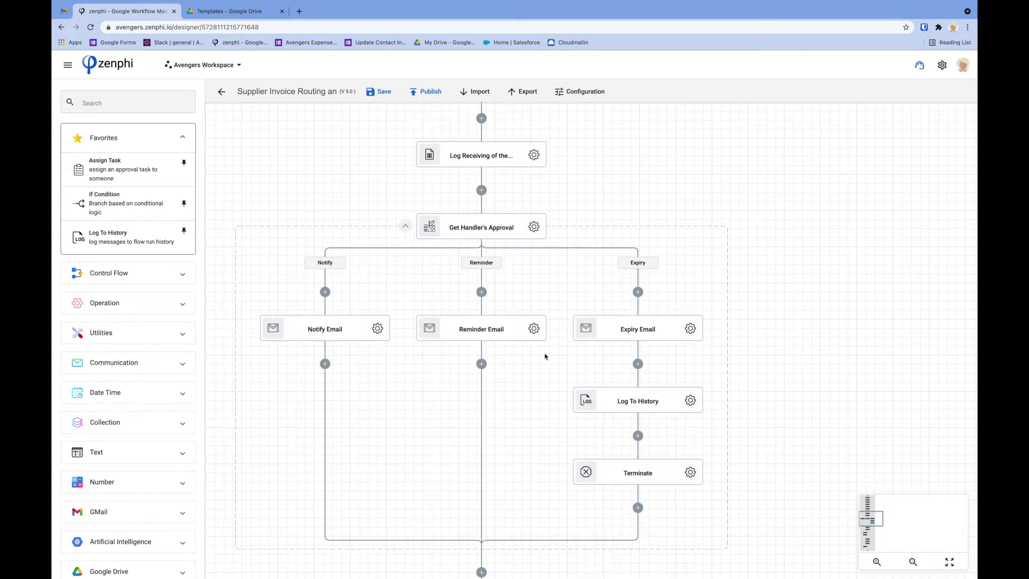
Collapse Get Handler's Approval and scroll down to the Approved? check's branches
left_click(410, 230)
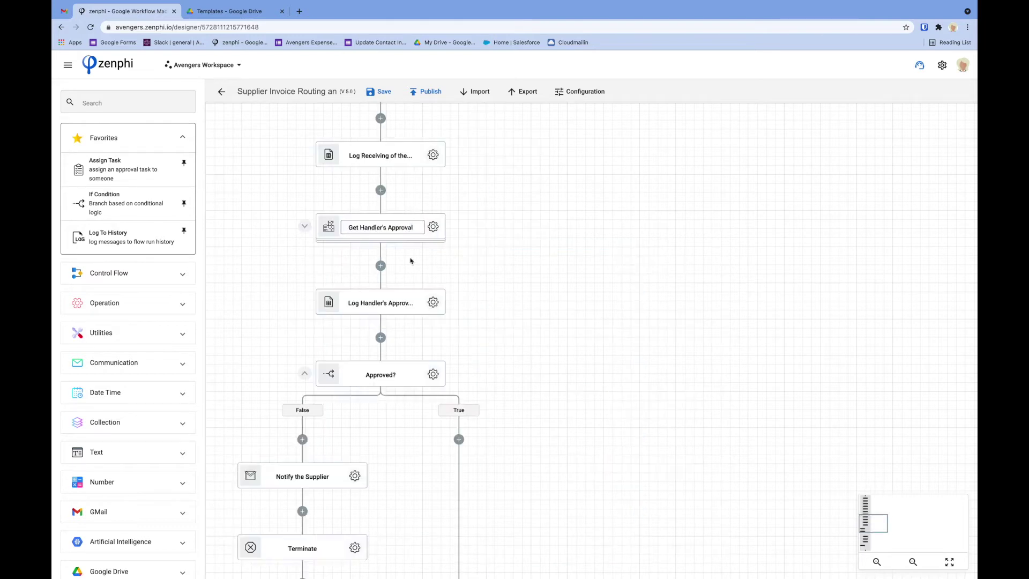
scroll(426, 322, "down", 2)
scroll(426, 321, "down", 1)
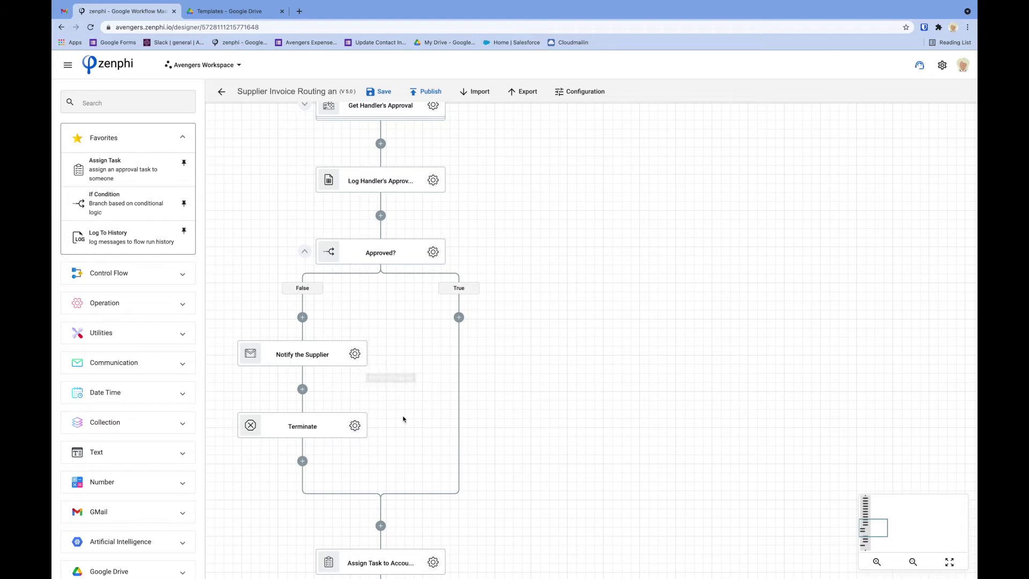
scroll(394, 436, "down", 1)
scroll(394, 435, "down", 4)
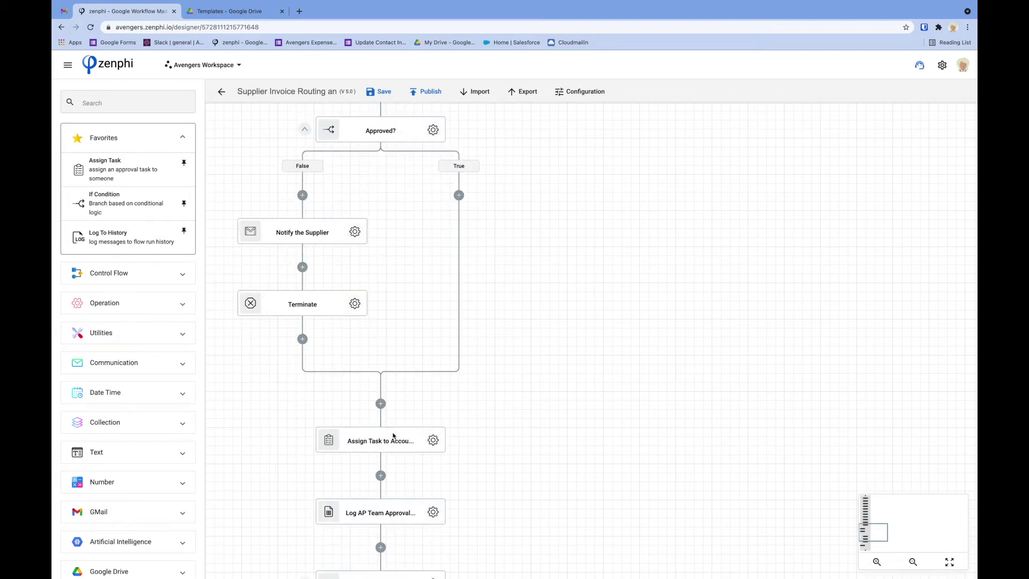
scroll(394, 435, "down", 5)
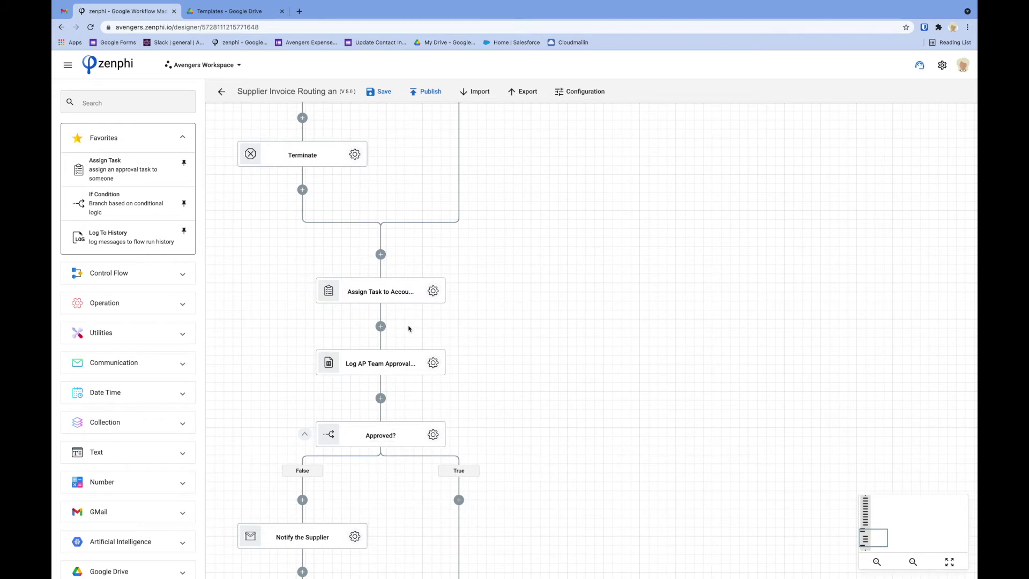
scroll(409, 328, "down", 6)
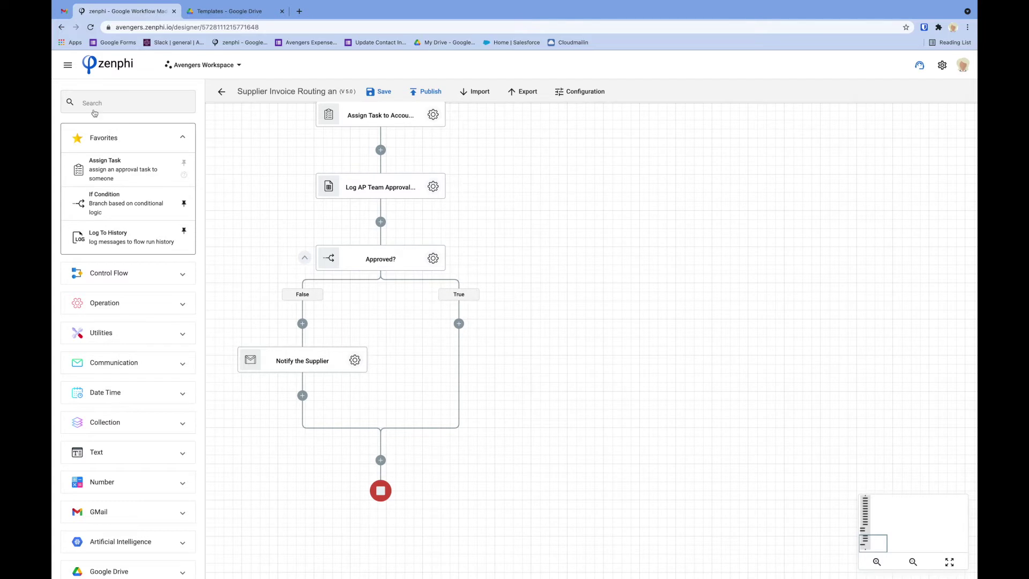
Discard the unsaved flow and start a new one from the Supplier Invoice Routing and Approval template
left_click(67, 65)
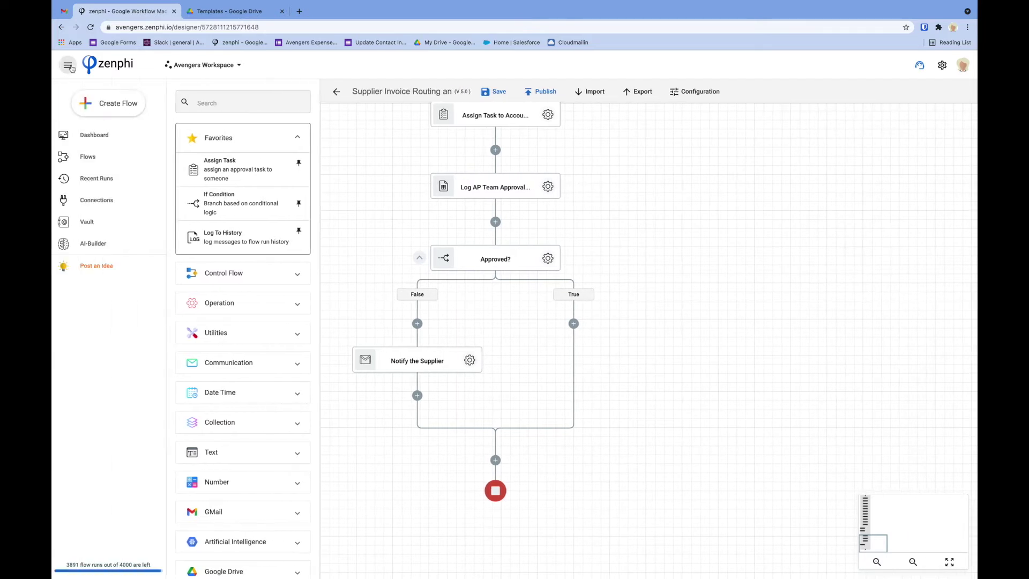
left_click(106, 107)
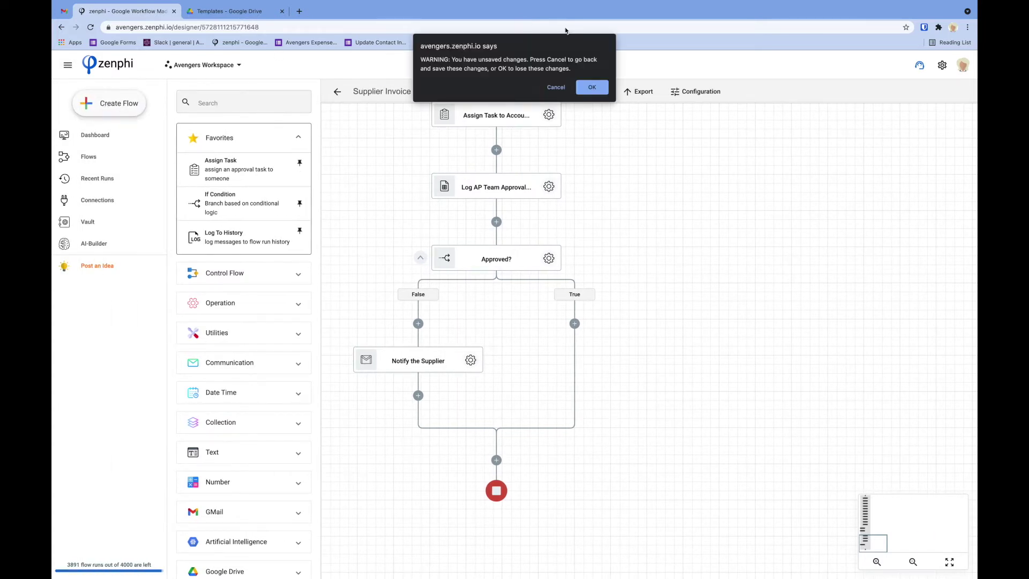
left_click(591, 87)
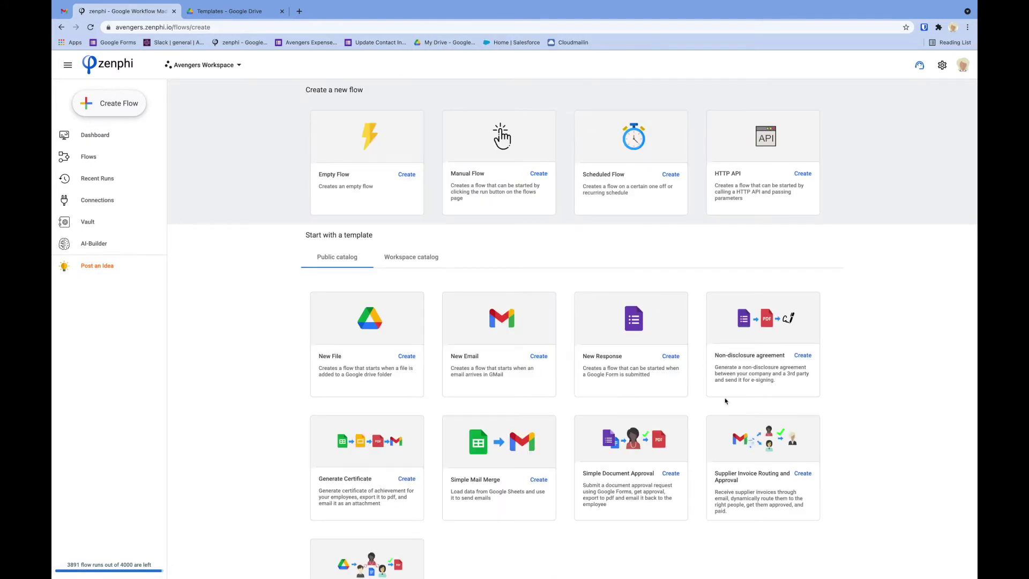
left_click(800, 475)
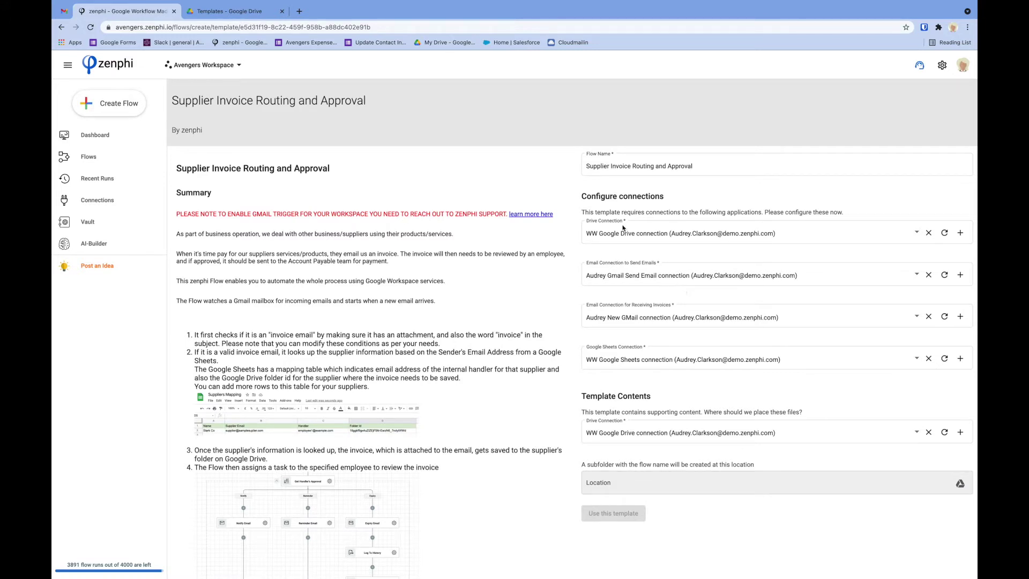
Replace 'Supplier' with Avenger's to name the flow Avenger's Invoice Routing and Approval
double_click(593, 167)
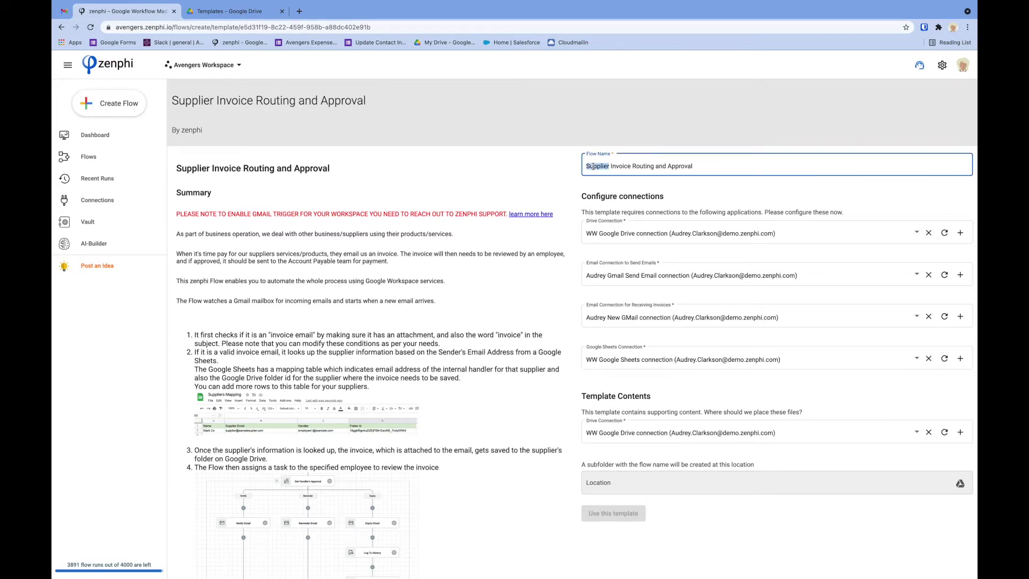
type("Avn")
key("BackSpace")
type("enger's")
scroll(373, 356, "down", 1)
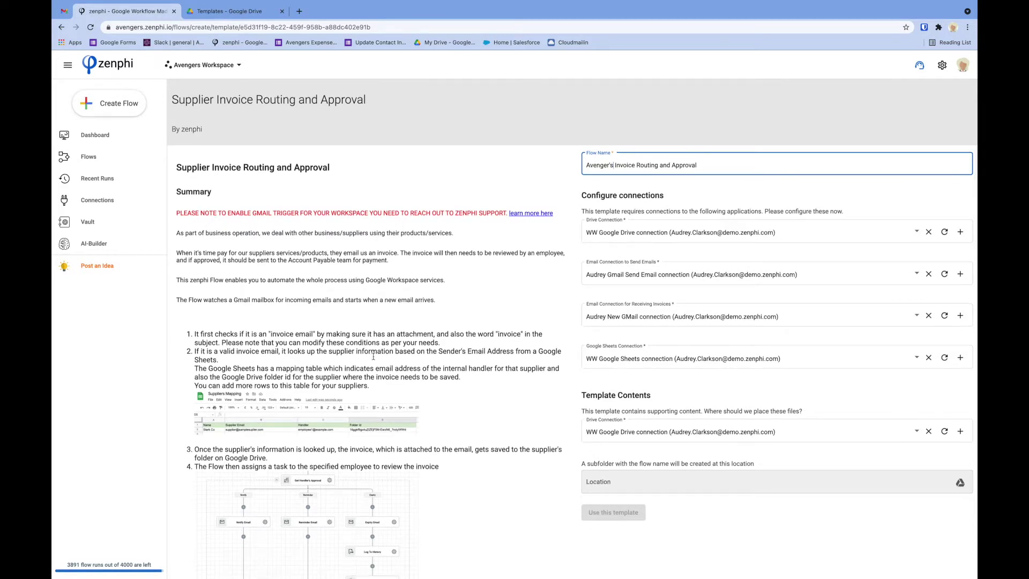
scroll(373, 358, "down", 3)
scroll(374, 358, "up", 3)
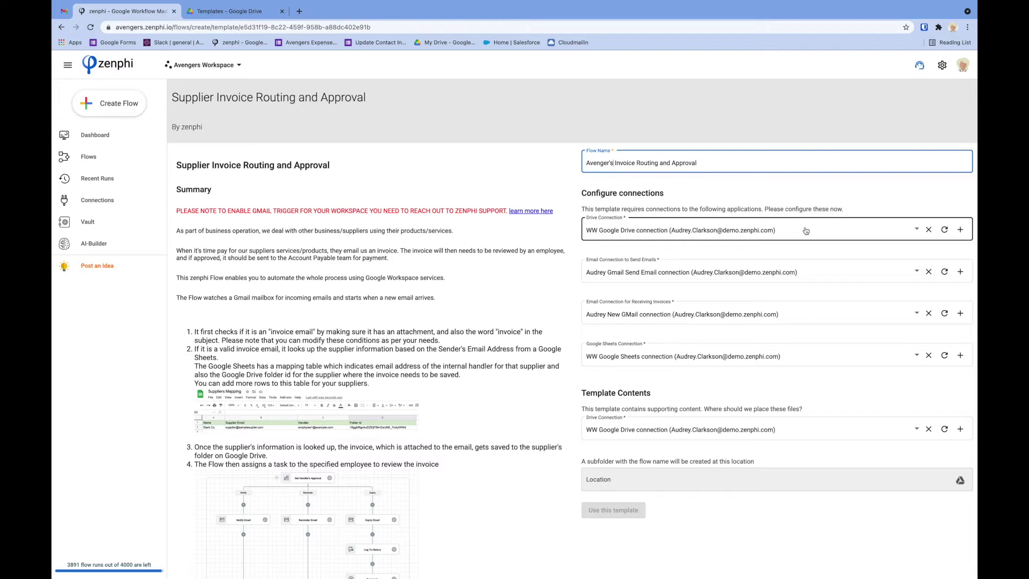
left_click(917, 231)
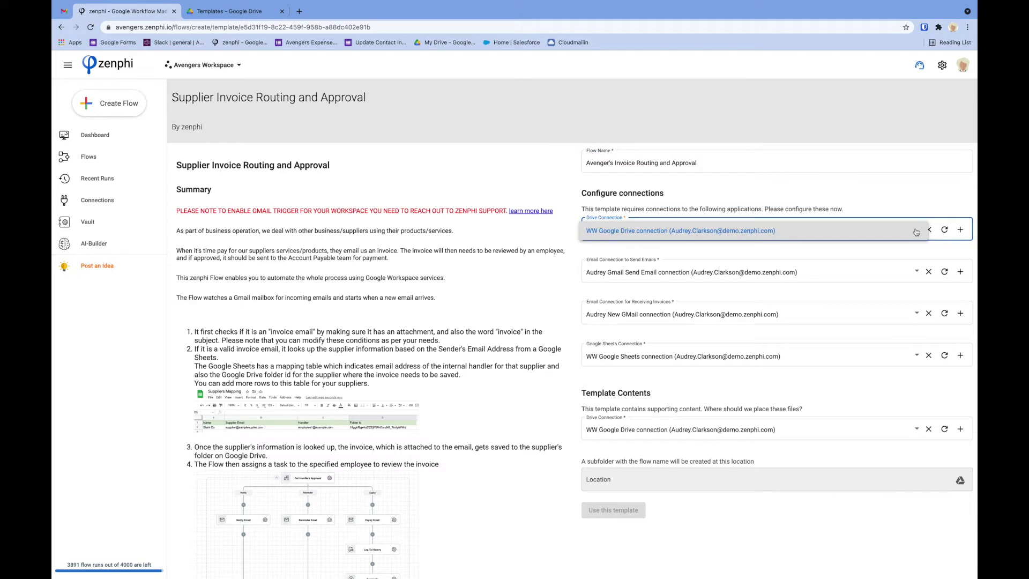
left_click(917, 232)
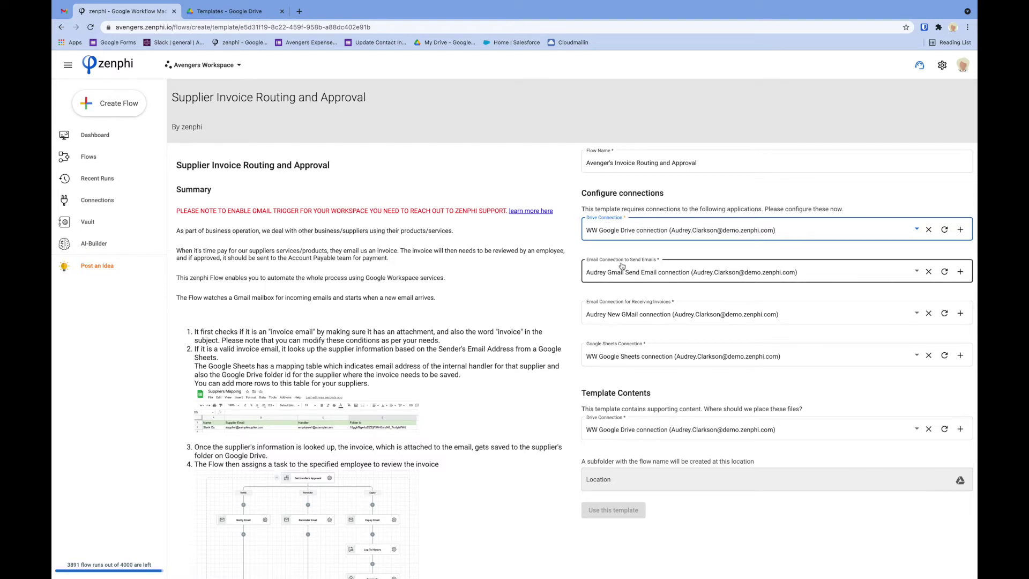
scroll(623, 267, "up", 5)
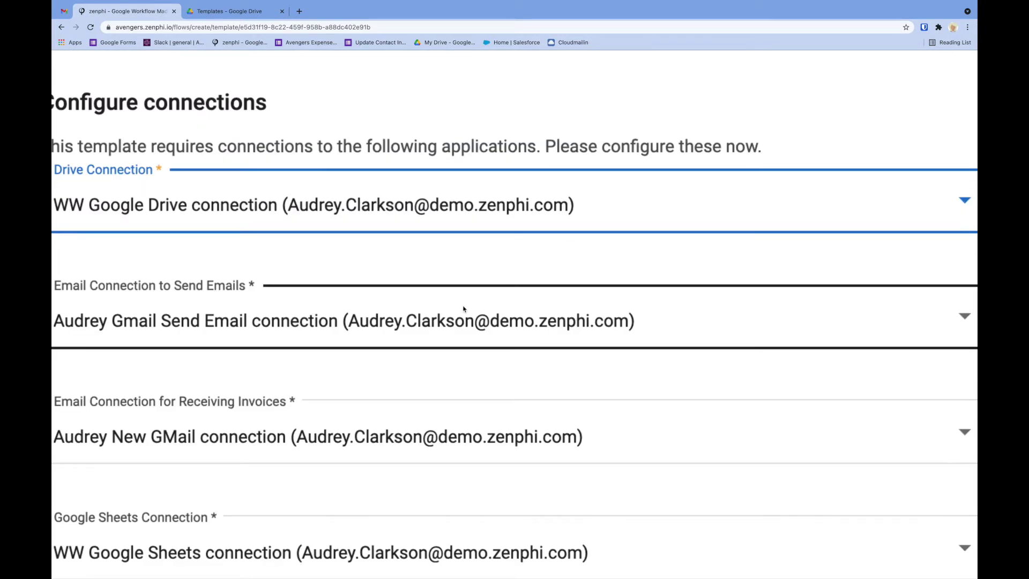
scroll(464, 310, "left", 2)
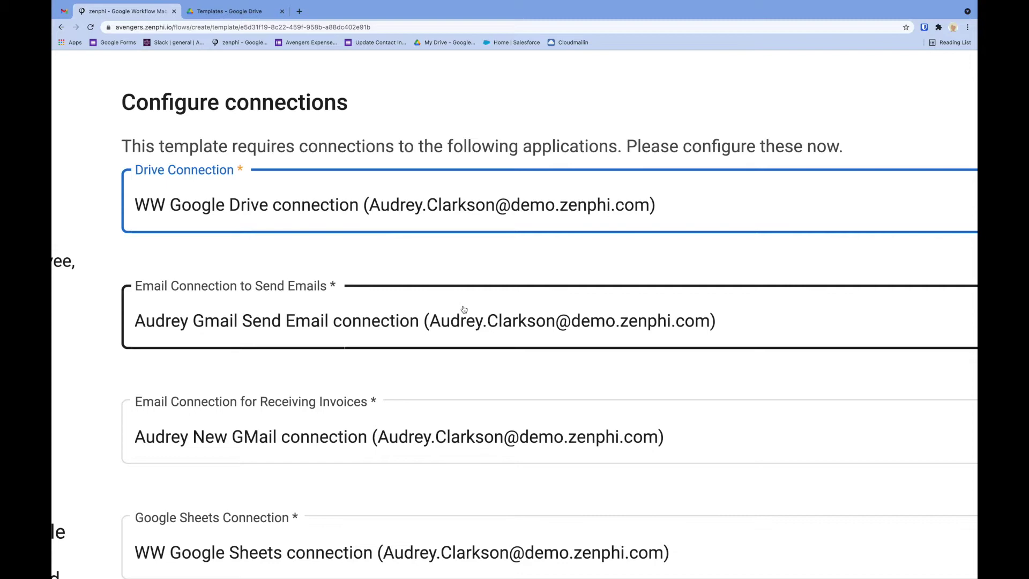
scroll(464, 310, "down", 5)
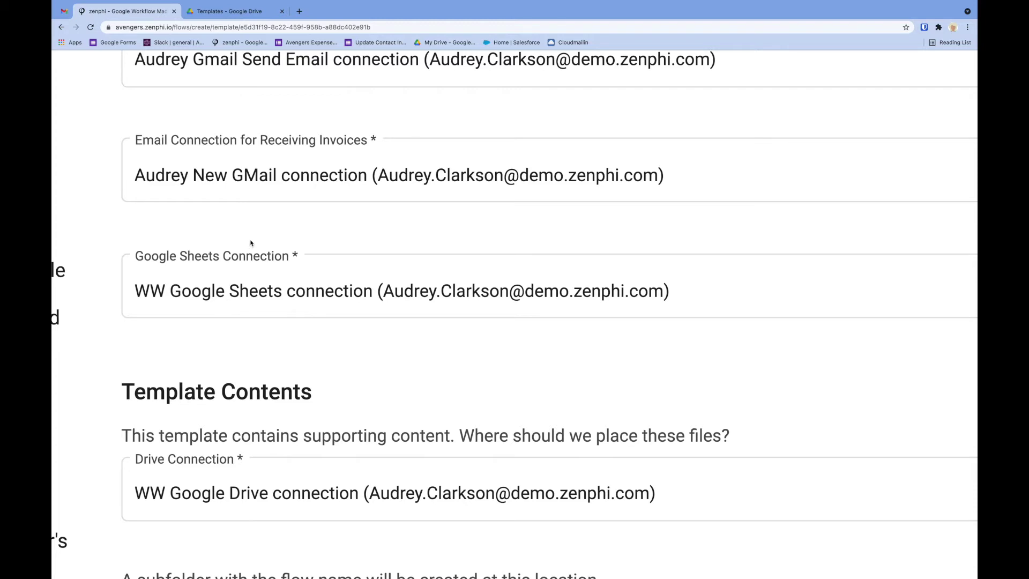
key("super+0")
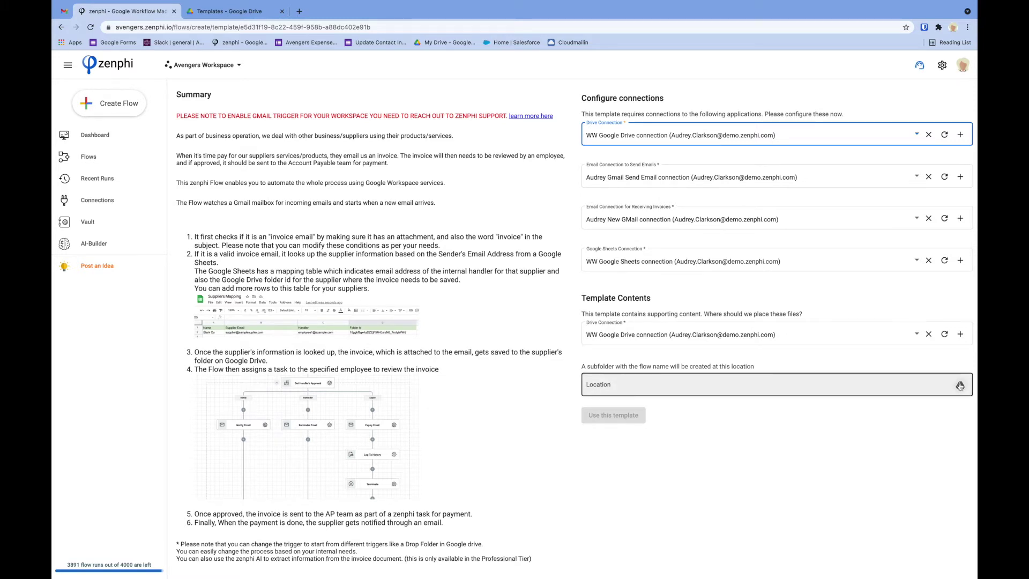
Set the Templates Drive folder as the location, create the flow, and check Templates in Drive
left_click(223, 13)
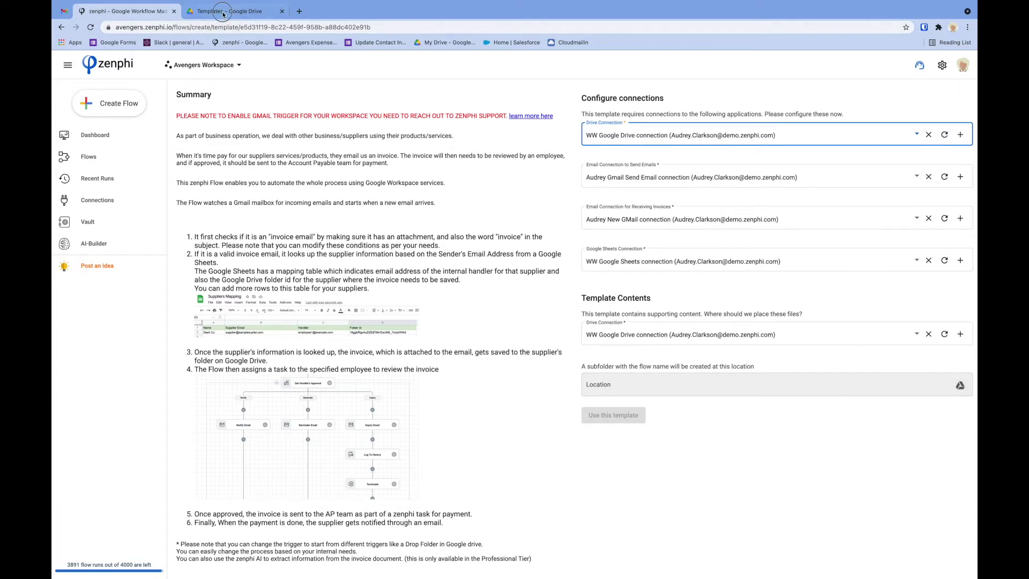
left_click(145, 12)
left_click(960, 384)
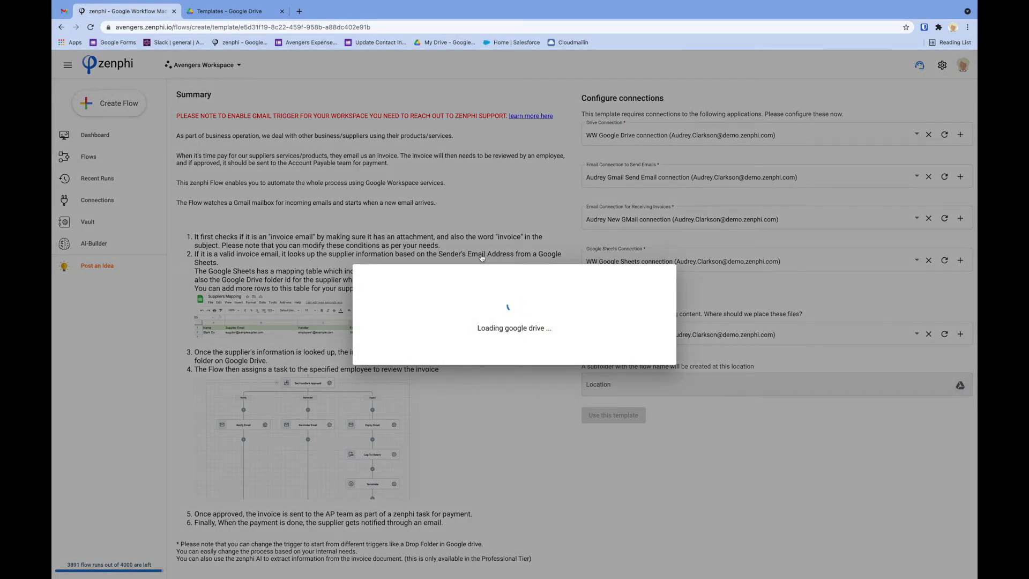
scroll(348, 276, "down", 6)
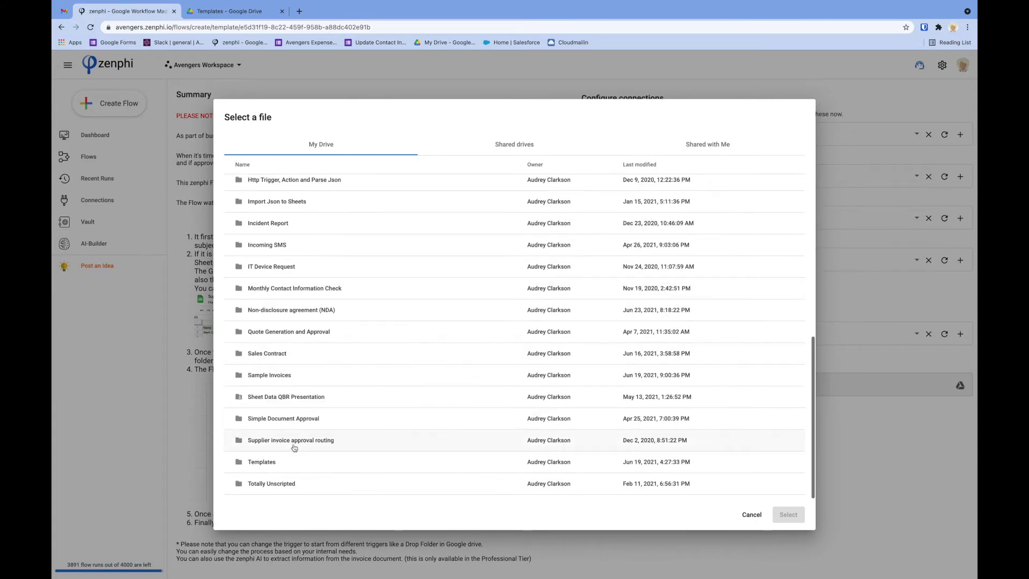
left_click(265, 464)
left_click(787, 515)
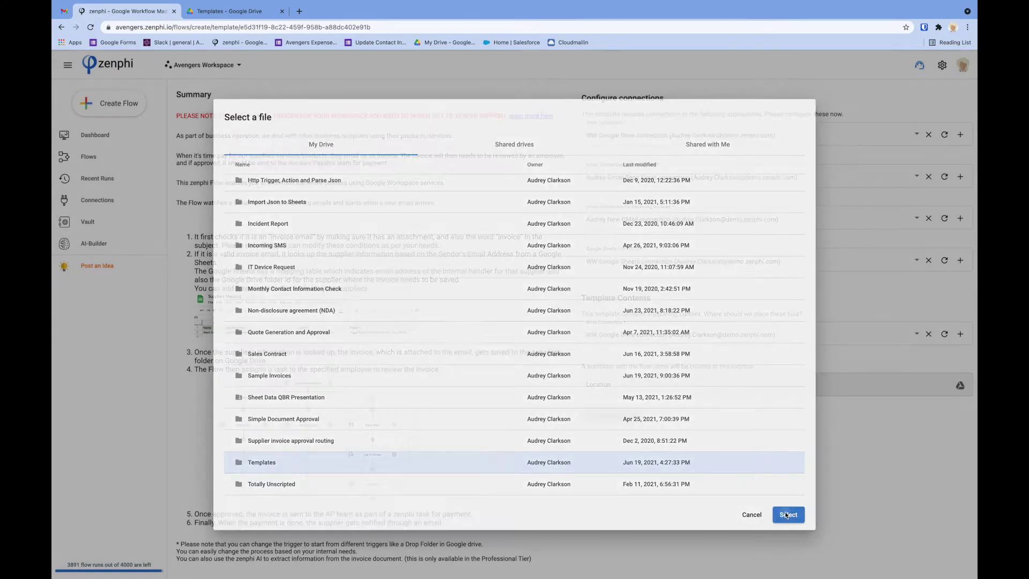
left_click(627, 425)
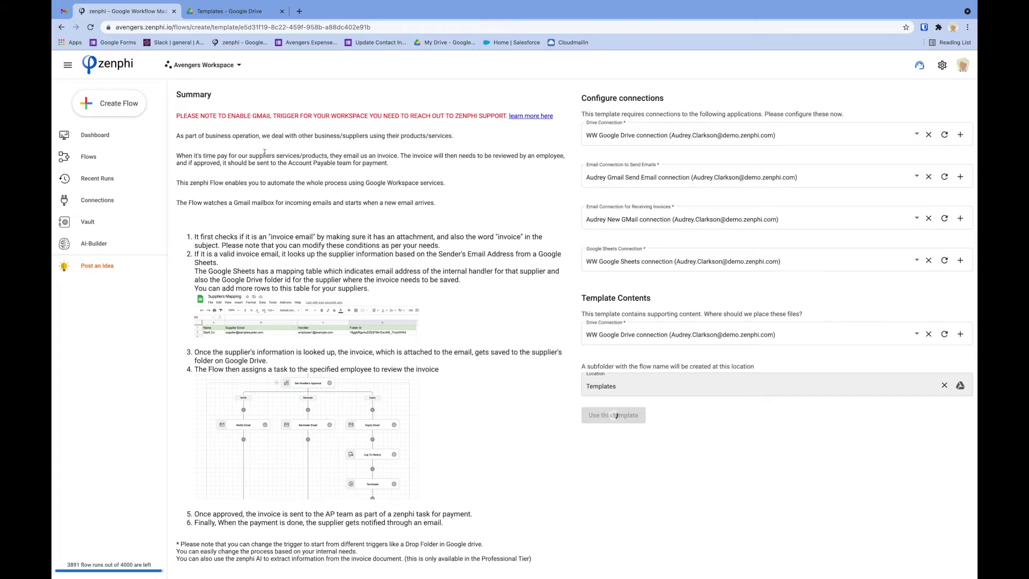
left_click(224, 14)
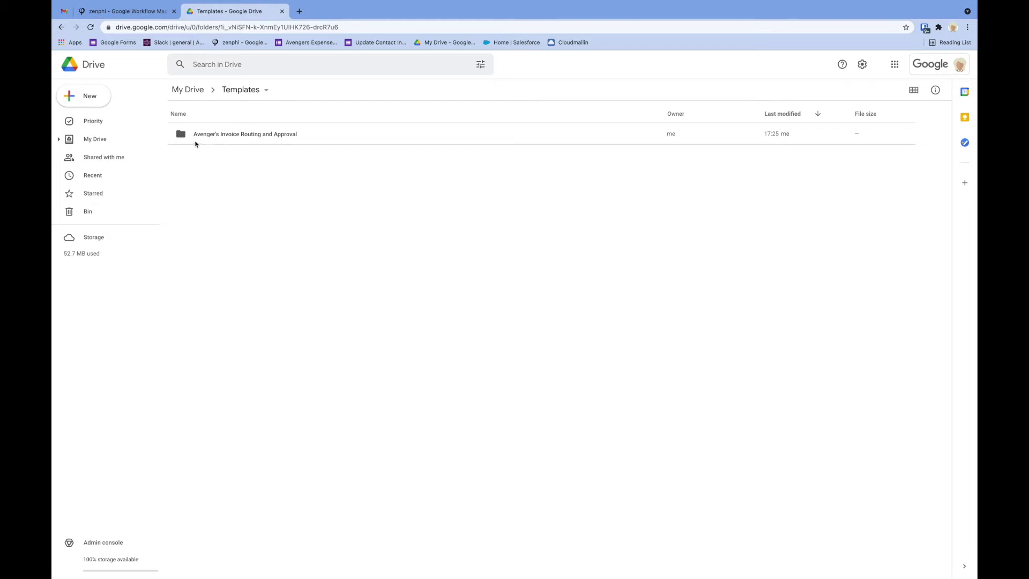
Open the Avenger's Invoice Routing and Approval folder to view its files, then return to zenphi
double_click(241, 135)
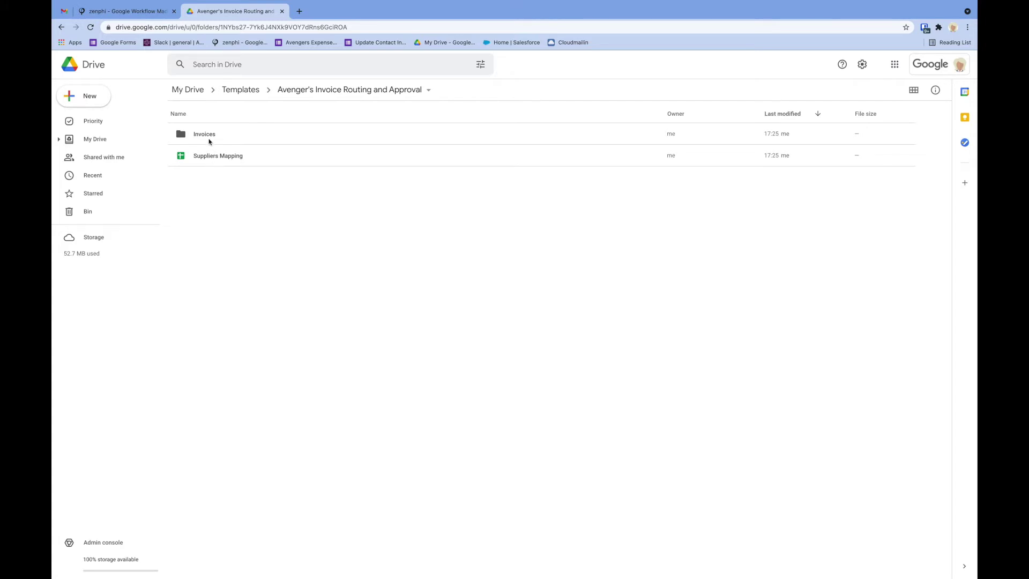
left_click(127, 11)
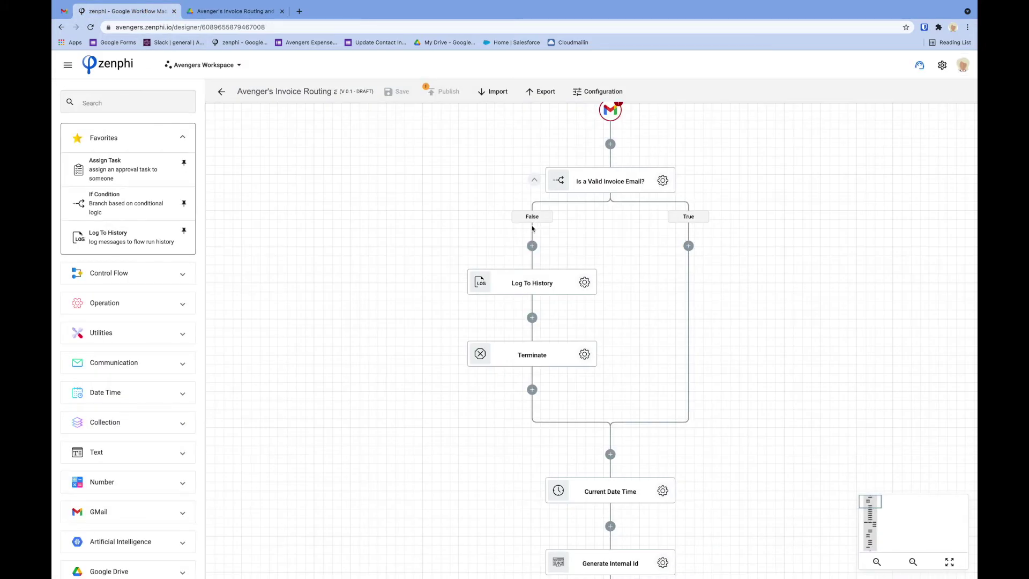
Confirm the Gmail New Email trigger's connection and mailbox settings to clear its warning
left_click_drag(678, 263, 673, 266)
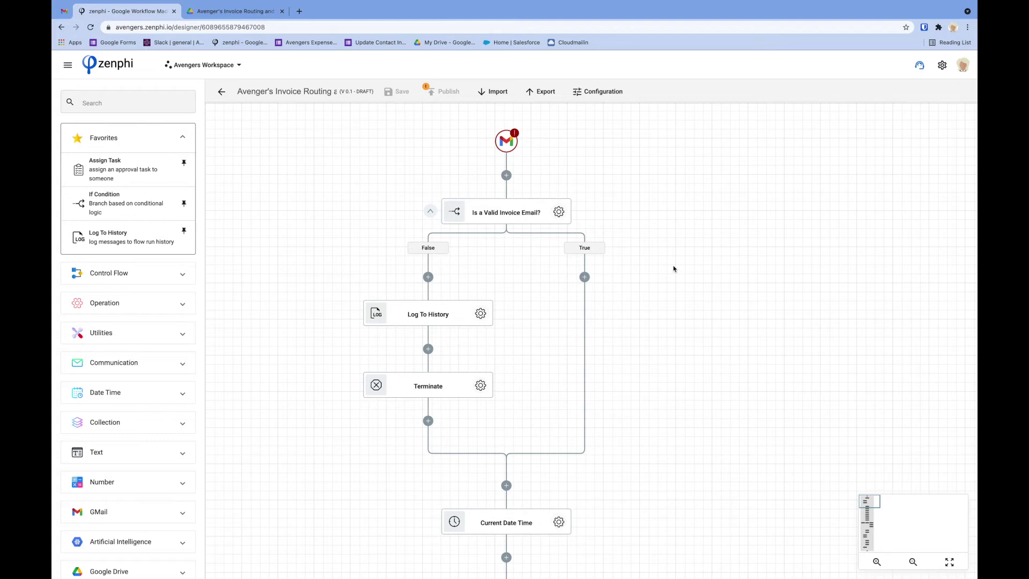
left_click(511, 146)
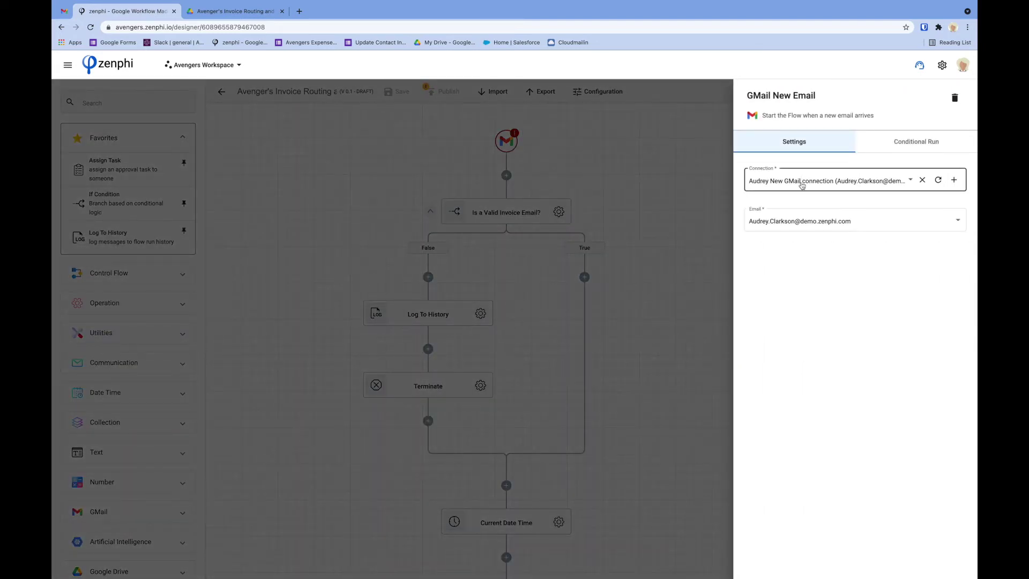
left_click(675, 213)
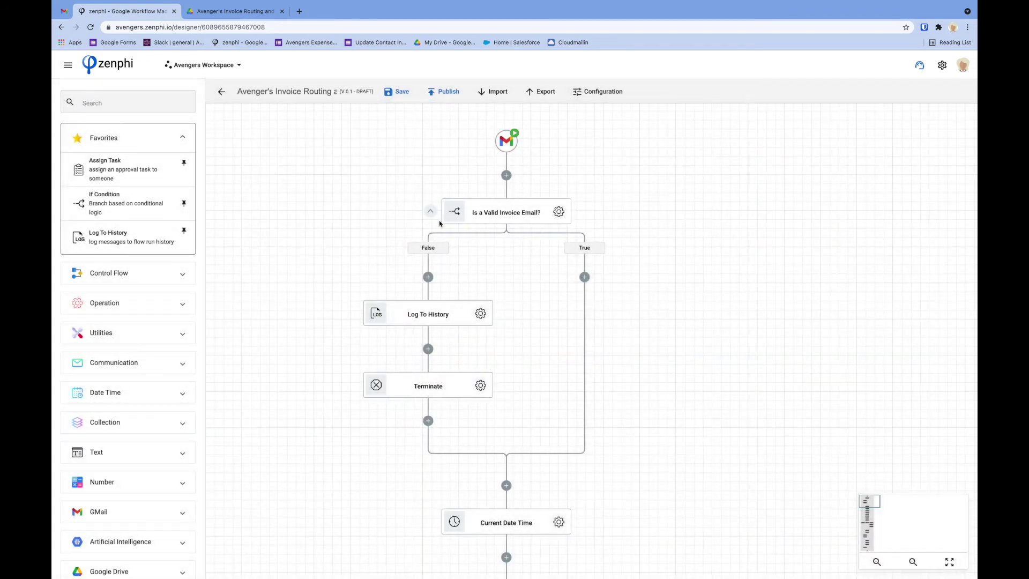
Open the Suppliers Mapping spreadsheet from the Drive template folder
key("ctrl+Tab")
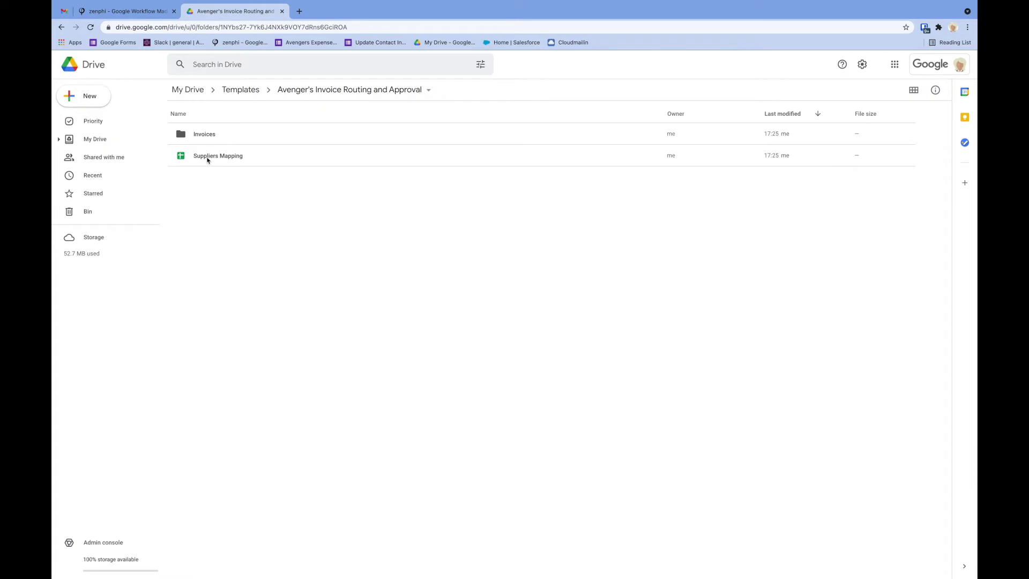
double_click(207, 160)
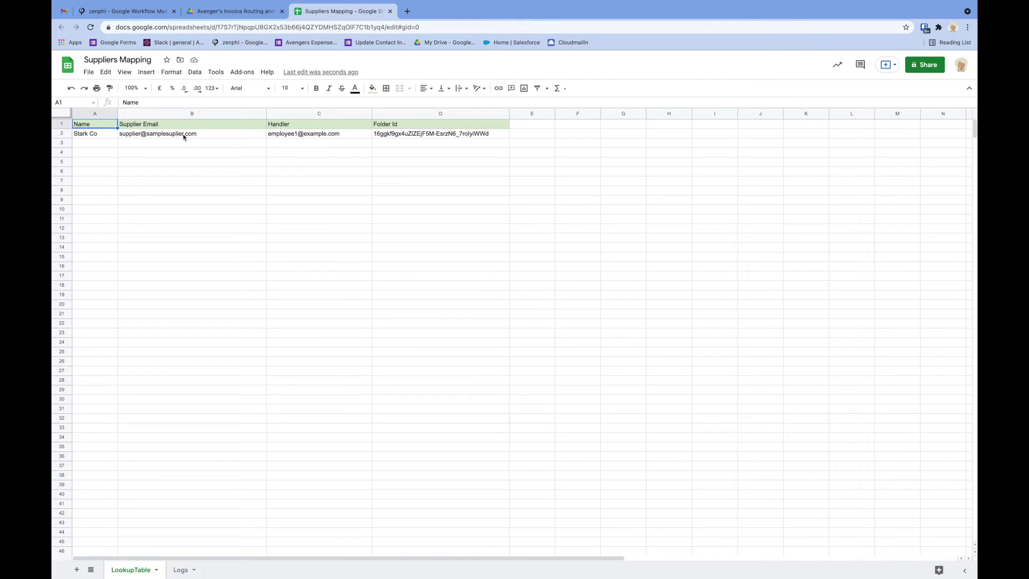
Replace Stark Co's supplier email in B2 with a new test address
left_click(184, 137)
double_click(184, 135)
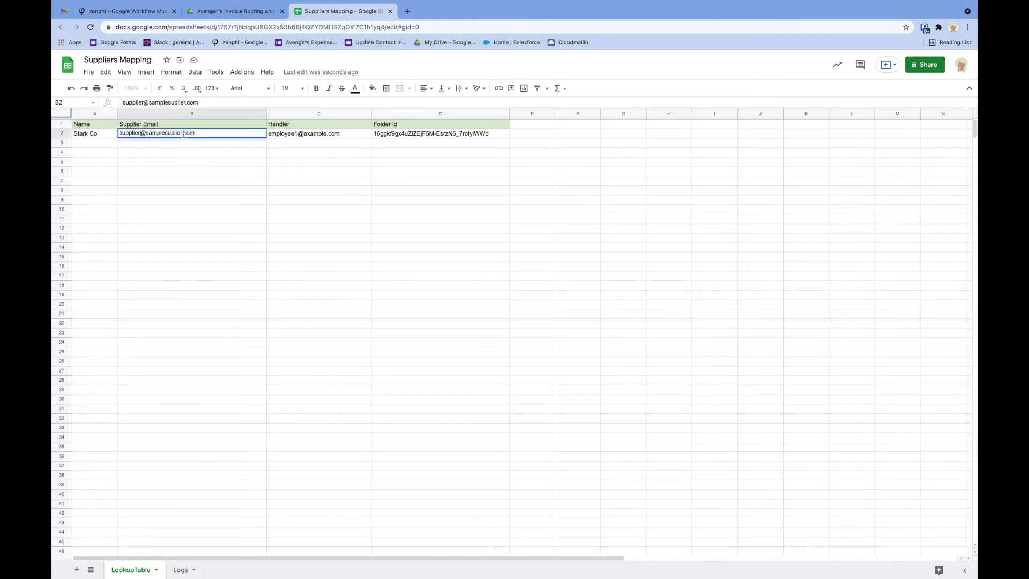
triple_click(184, 135)
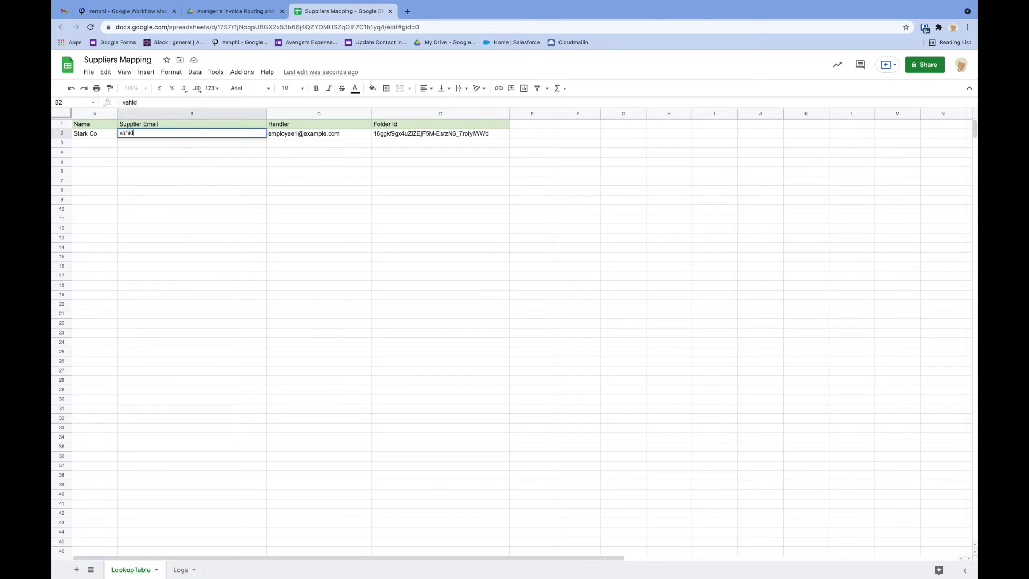
left_click(307, 135)
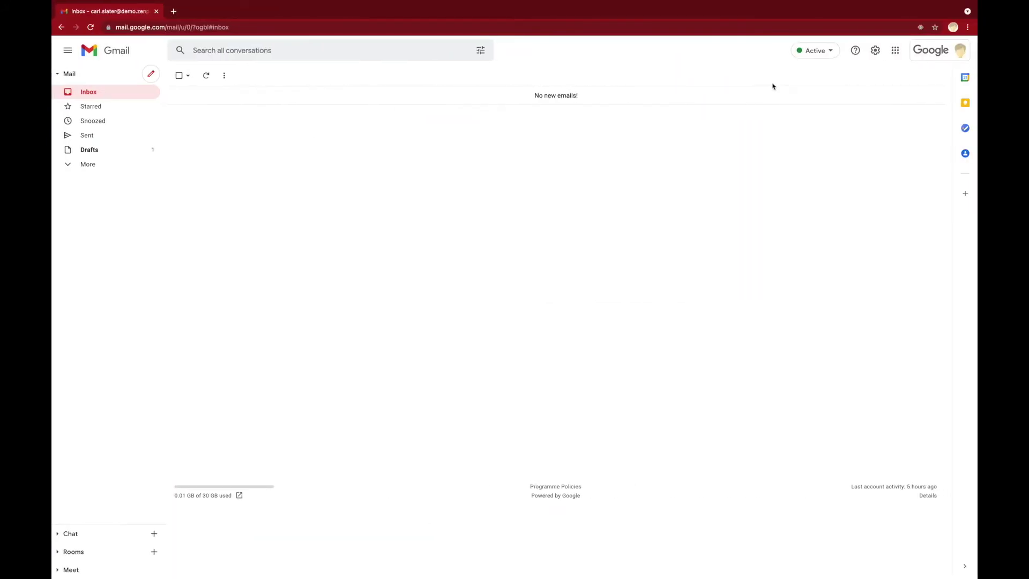
Copy the signed-in account's email address and paste it as Stark Co's handler in C2
left_click(944, 60)
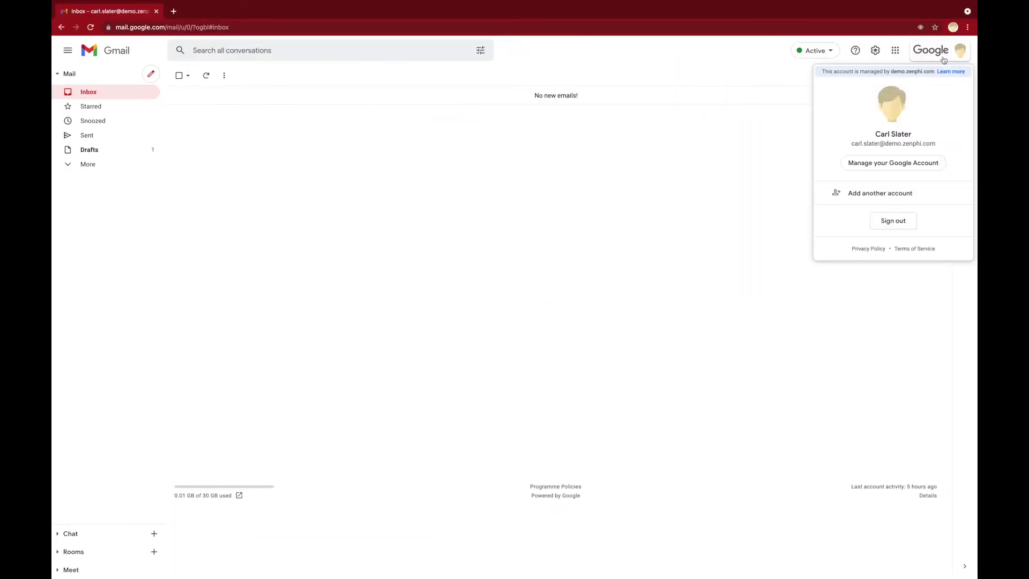
triple_click(911, 144)
right_click(911, 144)
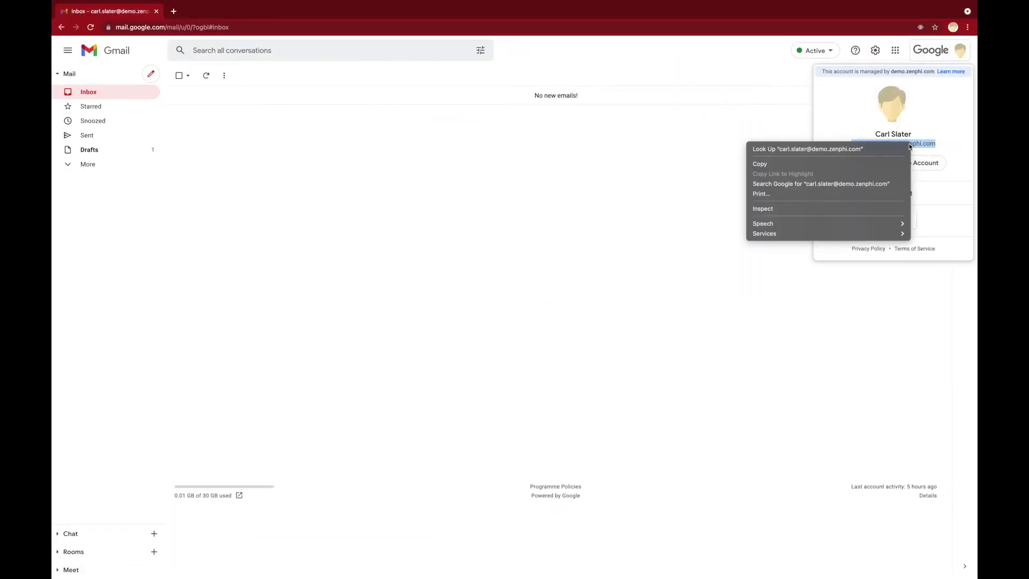
left_click(817, 163)
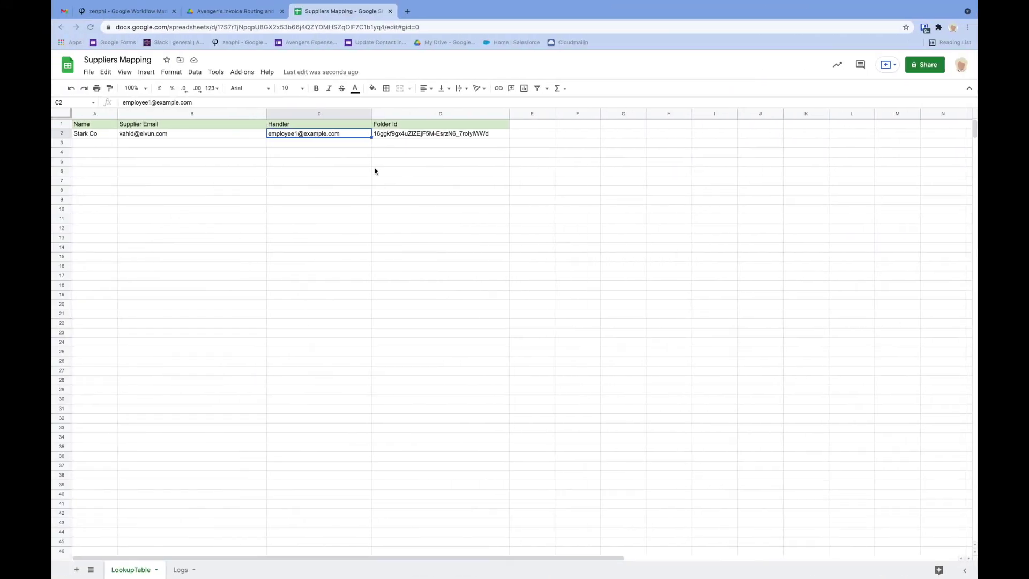
double_click(346, 133)
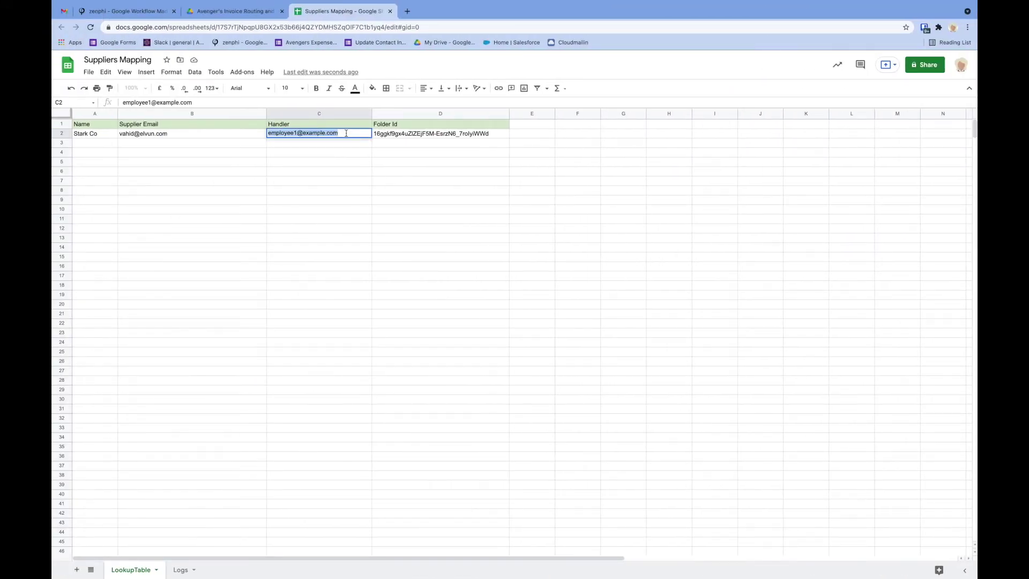
key("ctrl+v")
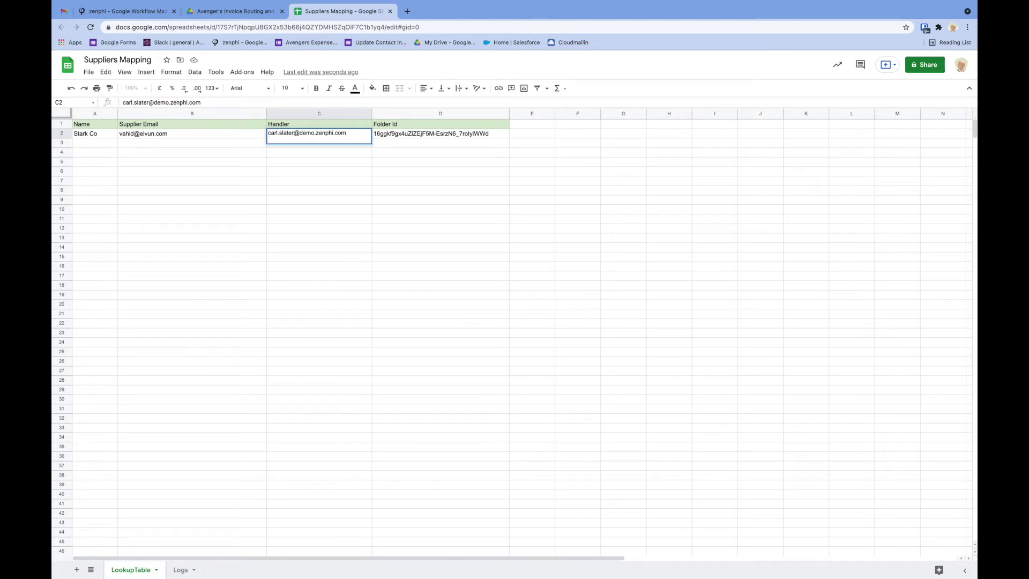
key("Return")
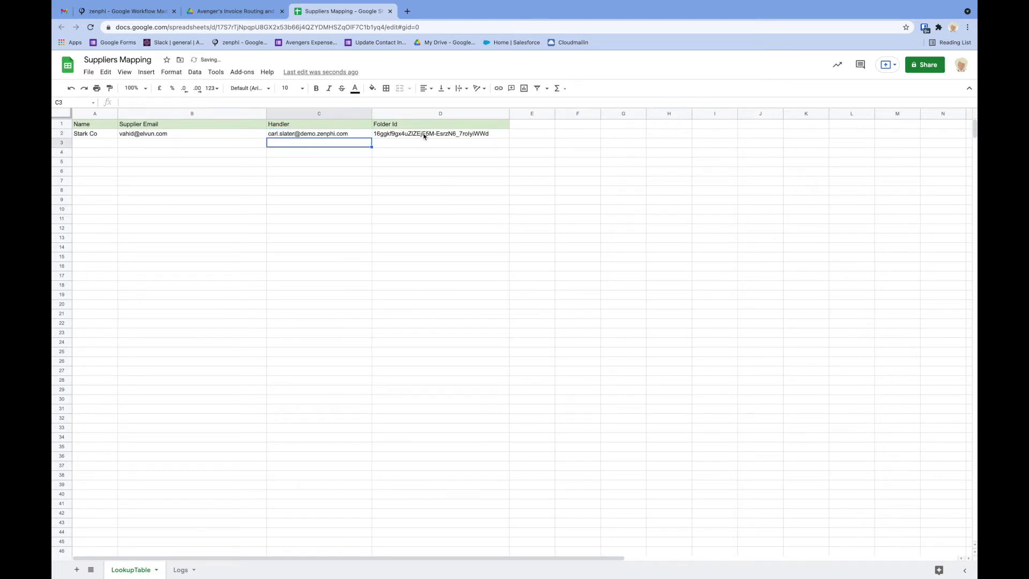
Clear Stark Co's Folder Id in D2 and go back to the Drive folder
double_click(423, 134)
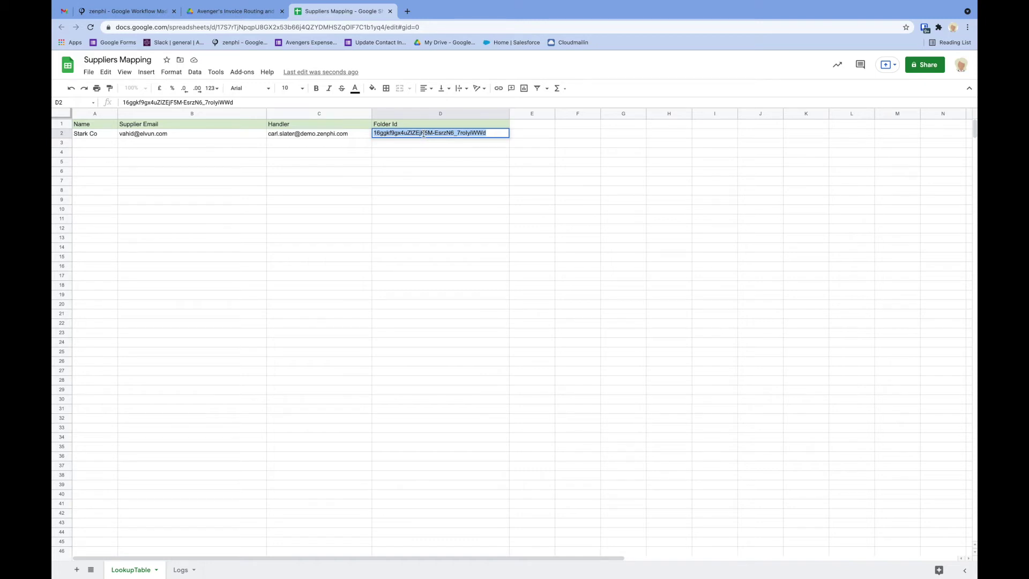
key("BackSpace")
left_click(231, 12)
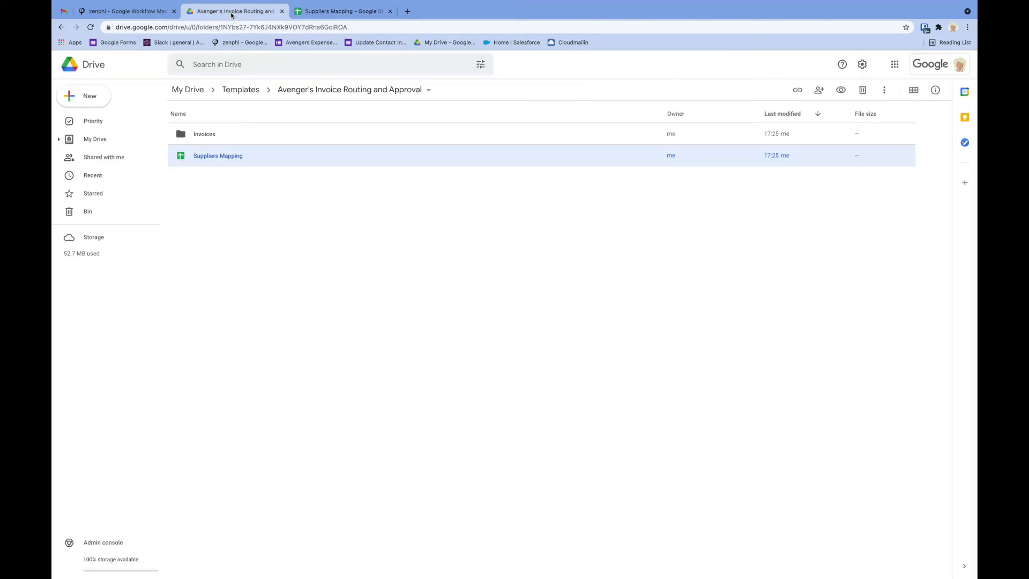
Create a new folder named Stark Co in the Avenger's Invoice Routing and Approval folder
left_click(268, 204)
right_click(268, 204)
left_click(296, 221)
type("Stark Co")
key("Return")
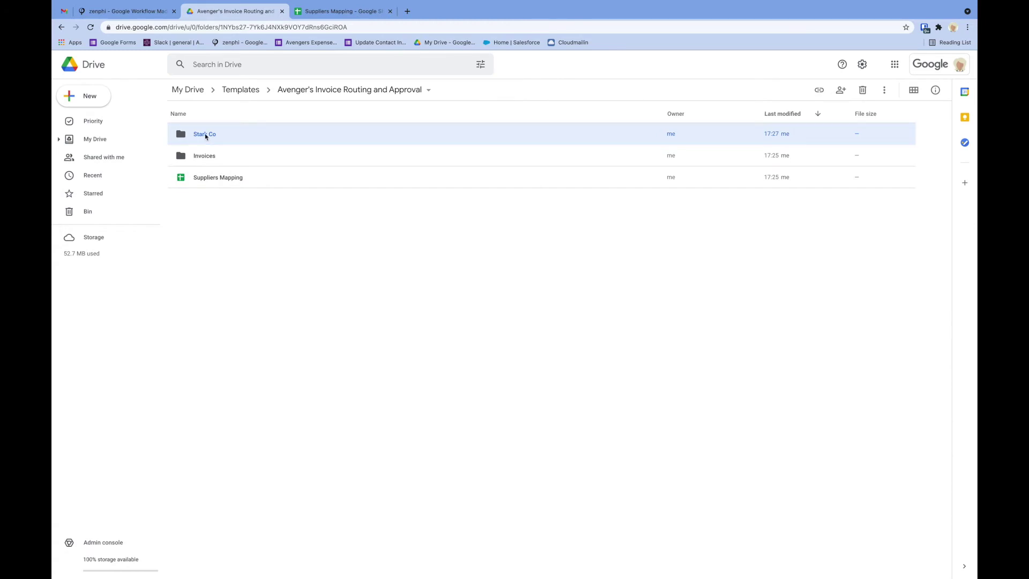
Open the Stark Co folder, select its ID in the URL, and return to the sheet
double_click(205, 134)
left_click_drag(341, 27, 220, 27)
key("ctrl+c")
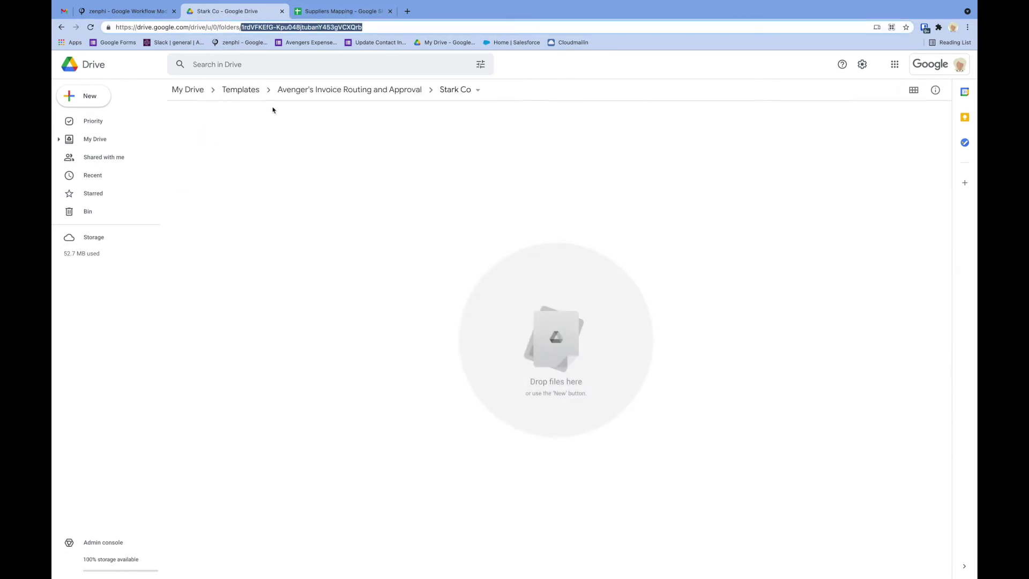
left_click(339, 11)
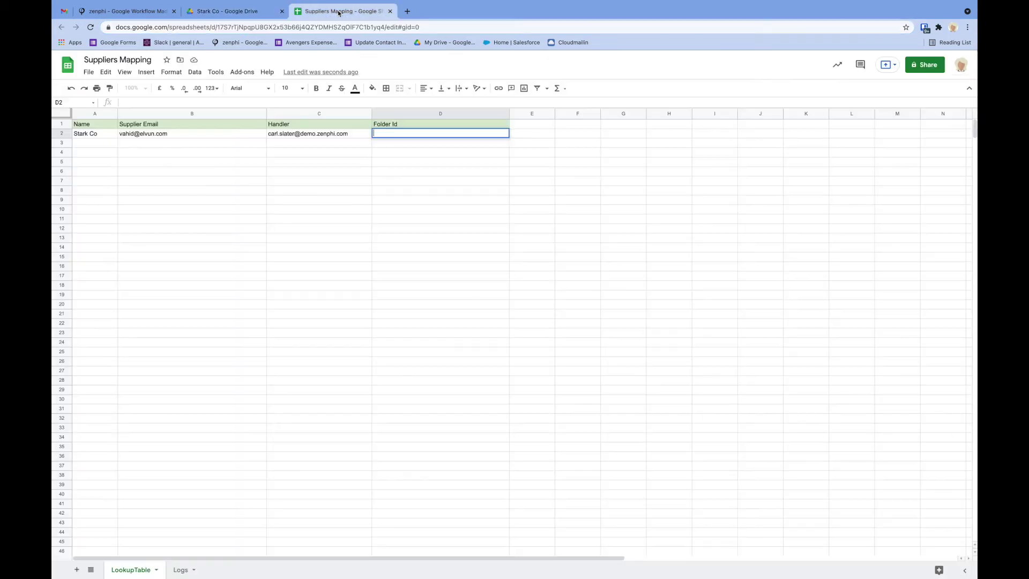
Paste the Stark Co folder ID into D2 and type test e-mail addresses and a folder ID into row 3
key("ctrl+v")
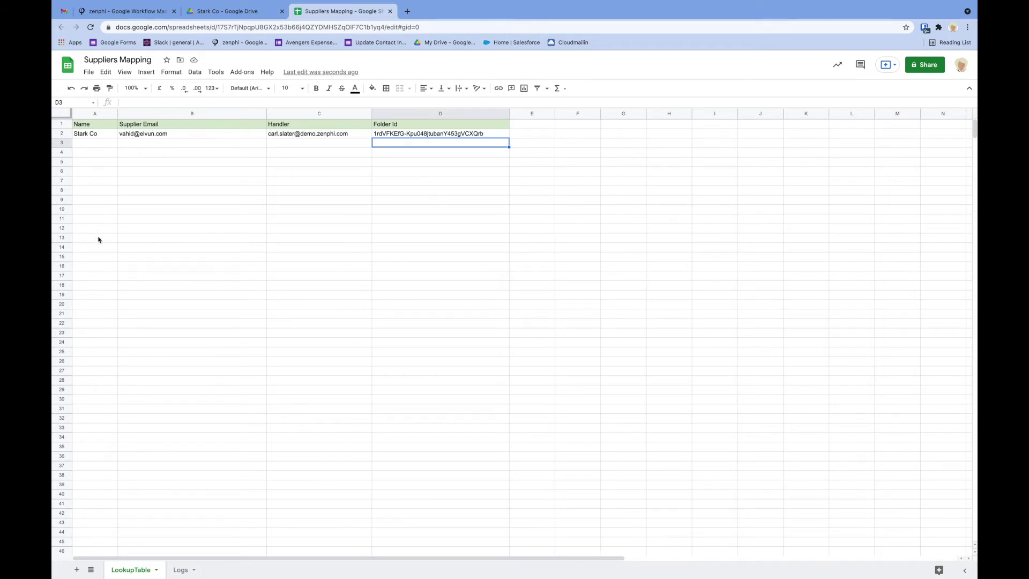
left_click(145, 146)
type("ex")
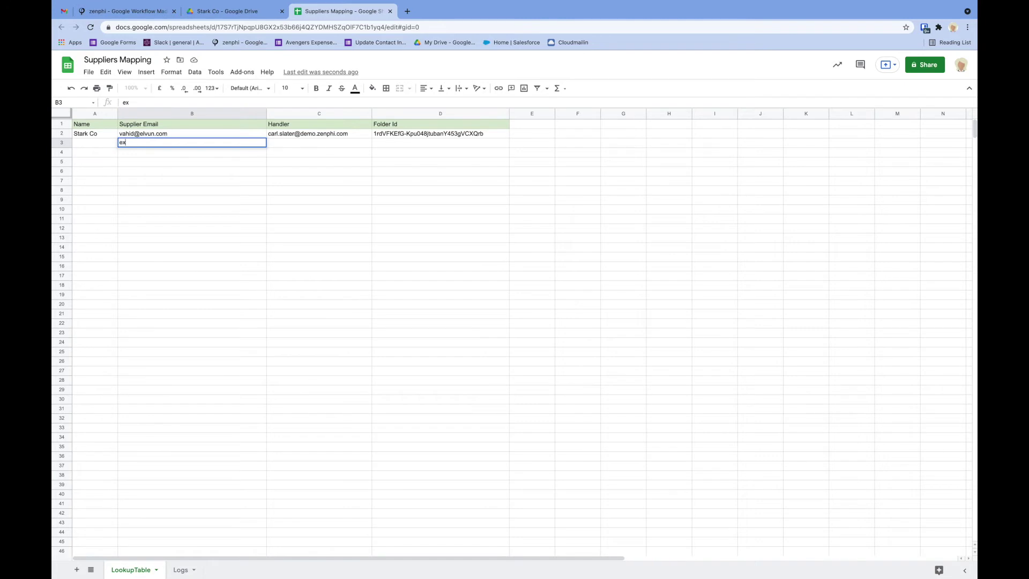
type("ample@exampl.com")
key("Tab")
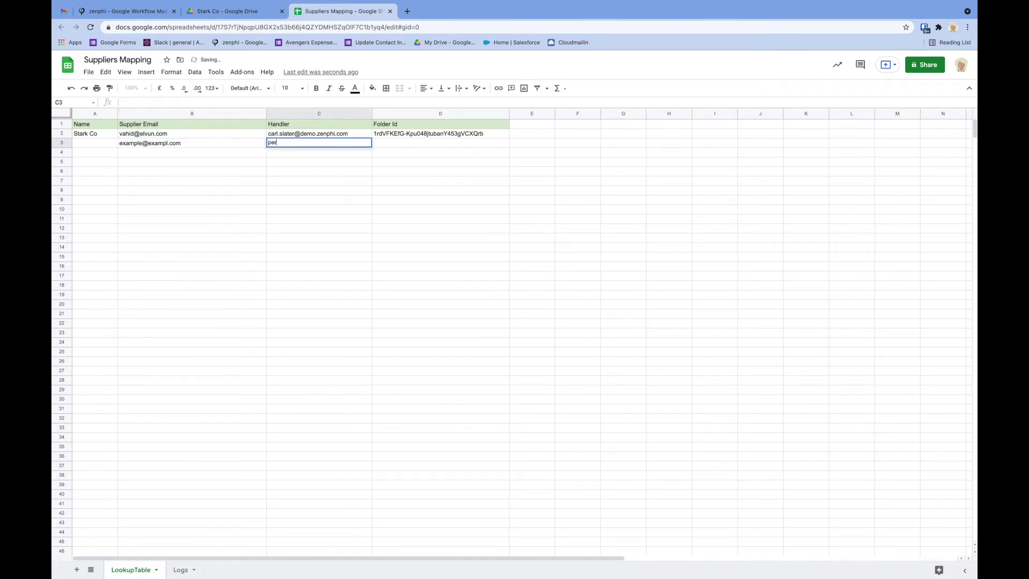
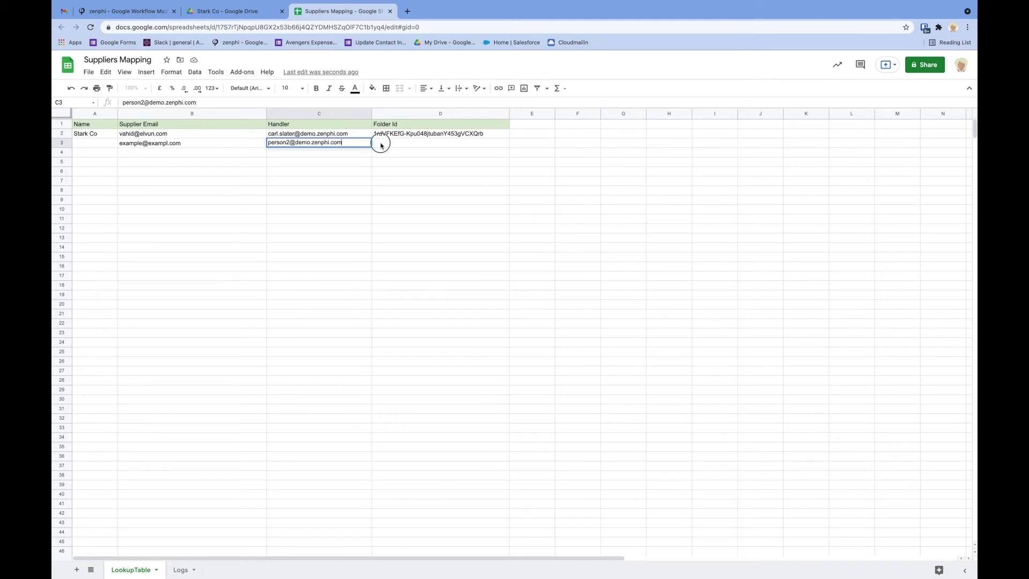
left_click(379, 144)
type("dasdfadsf")
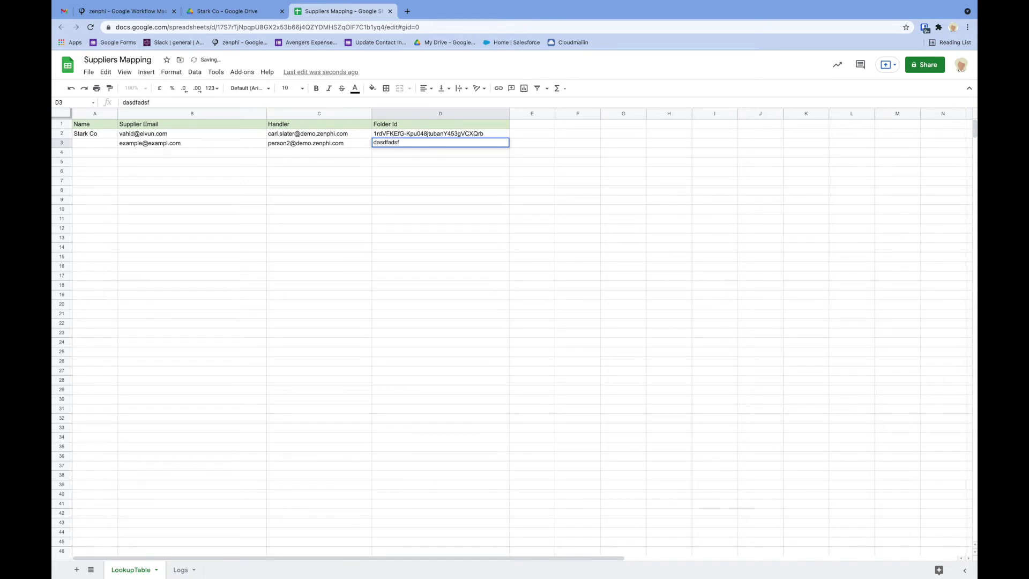
Clear the test entries from row 3 and return to the zenphi designer
left_click(61, 143)
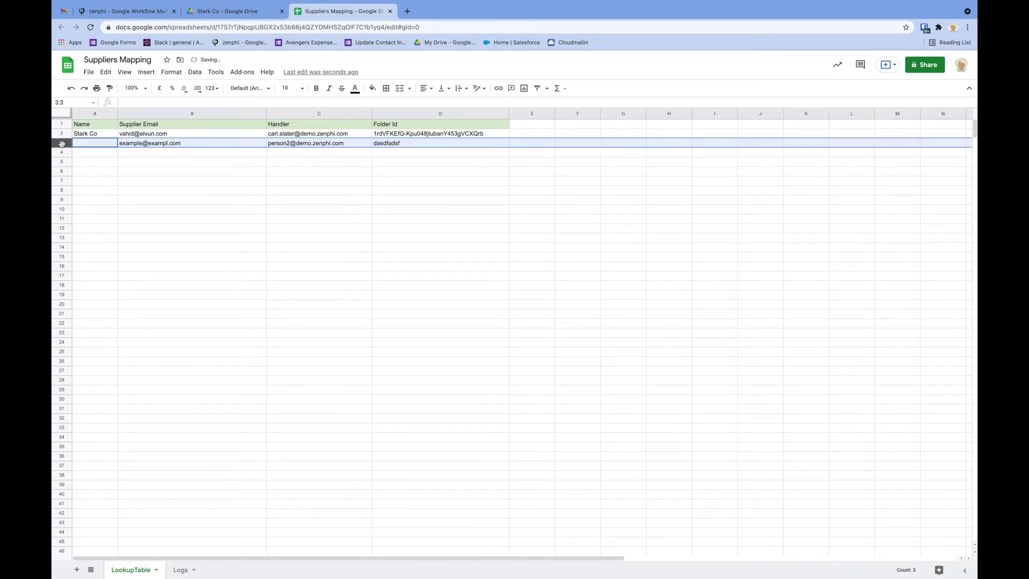
key("Delete")
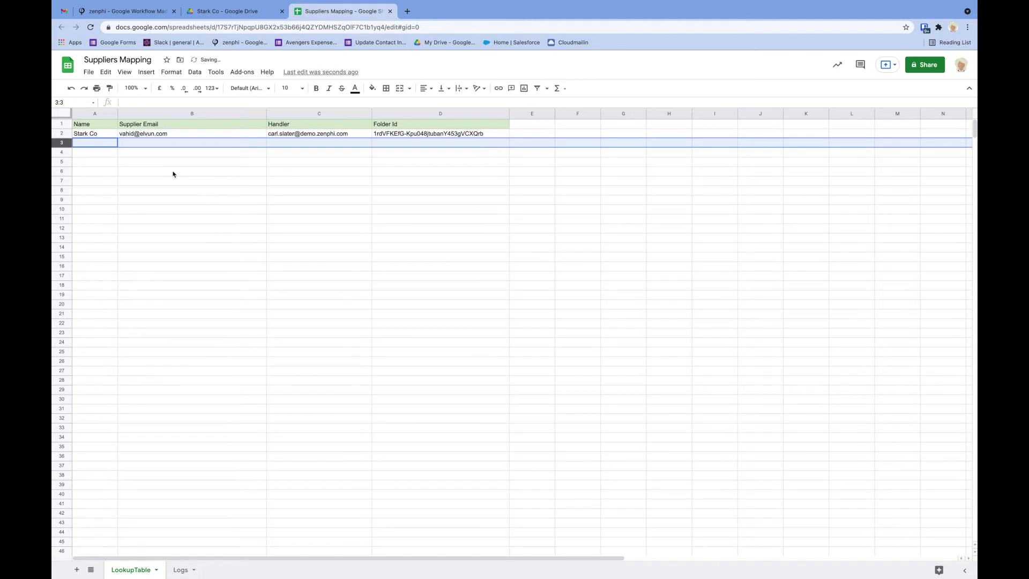
left_click(153, 18)
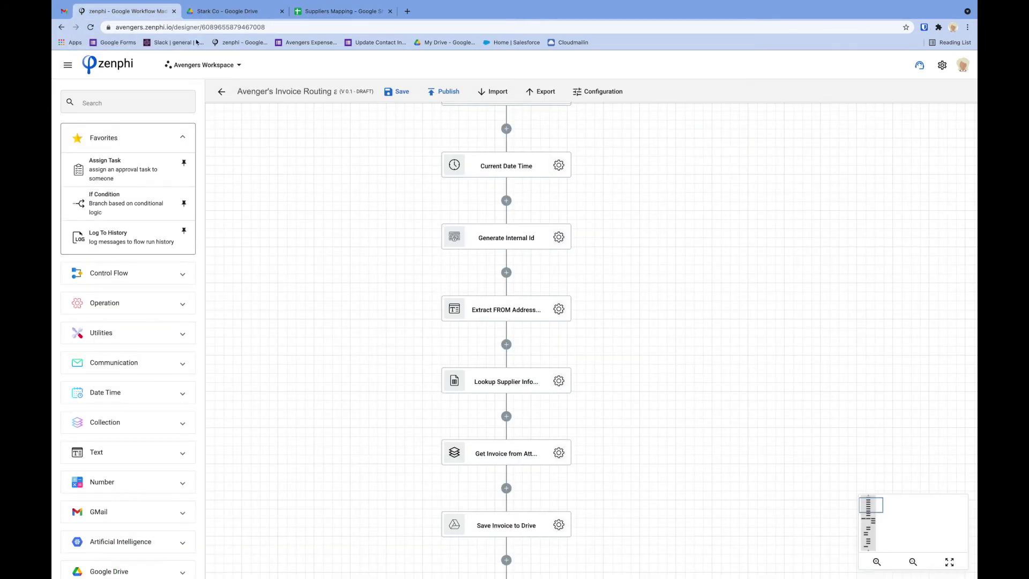
Enter the AP approver's e-mail address as the Assign Task to Account Payable step's assignee
scroll(489, 445, "down", 10)
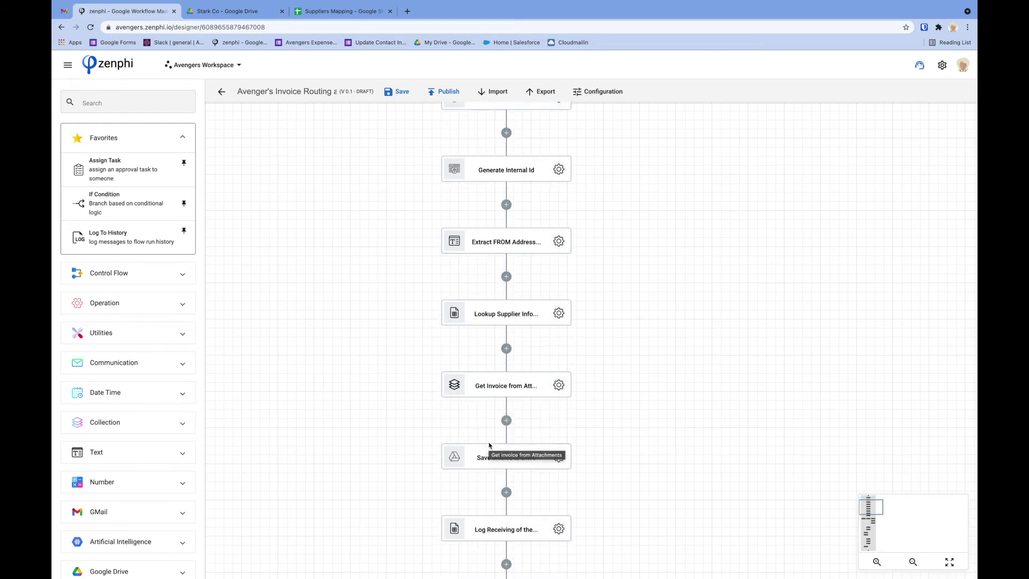
scroll(489, 445, "down", 10)
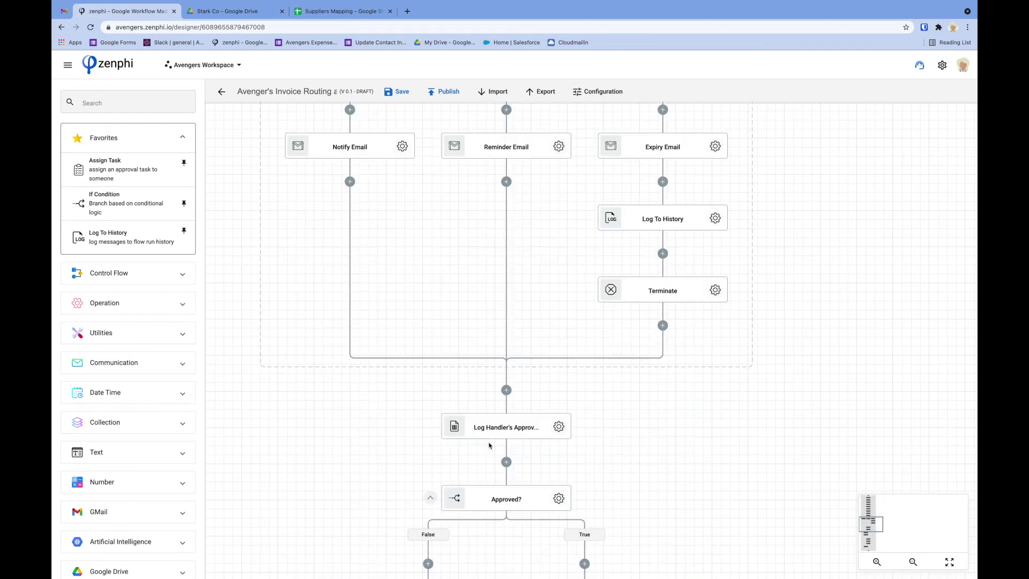
scroll(489, 445, "down", 5)
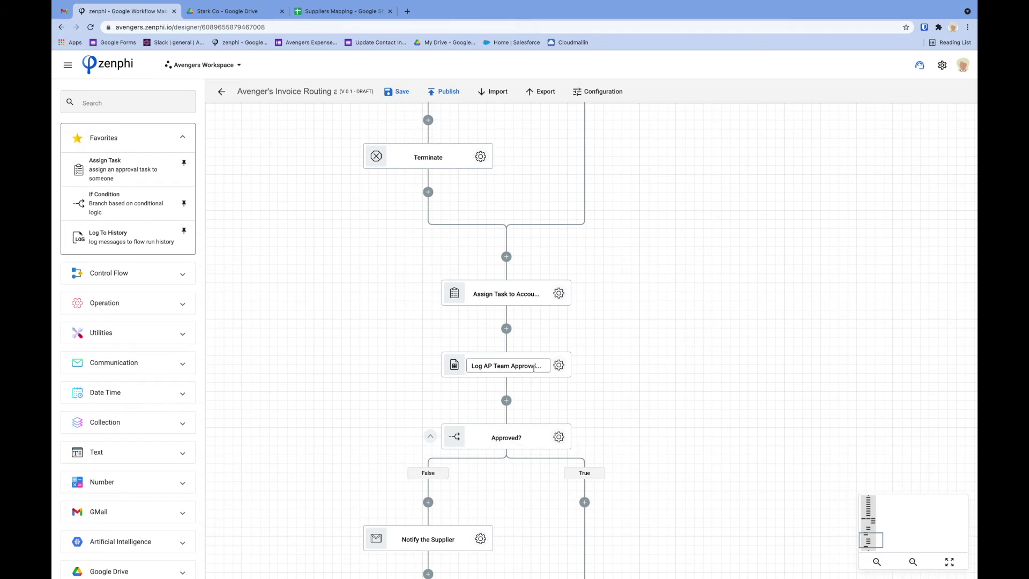
left_click(559, 294)
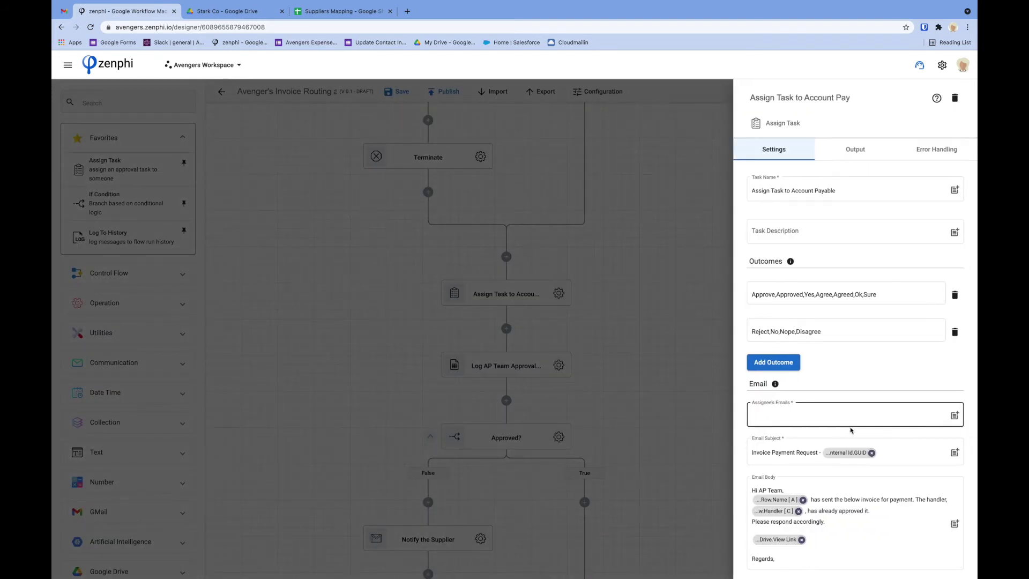
left_click(798, 416)
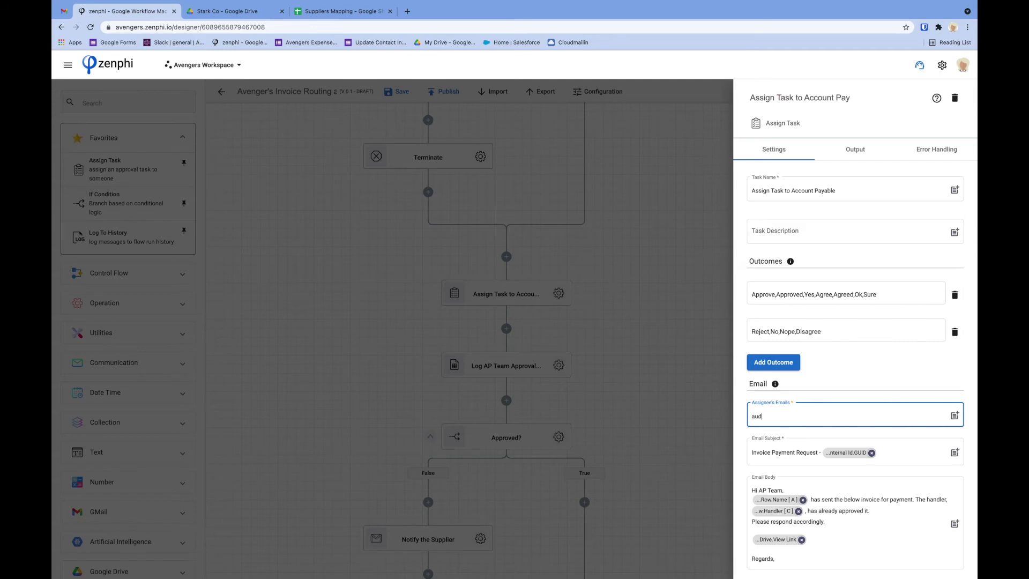
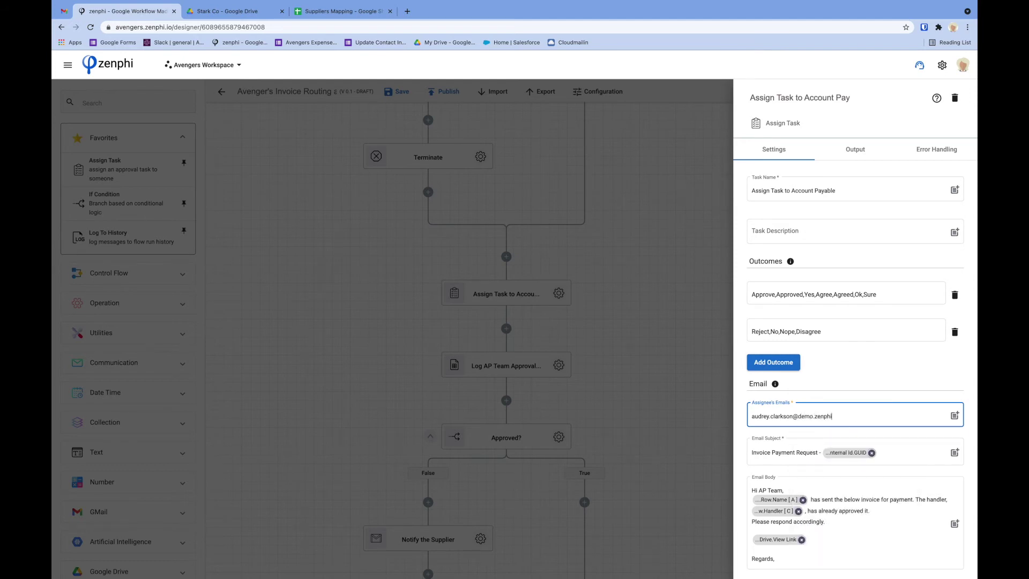
left_click(649, 393)
scroll(650, 392, "down", 3)
scroll(650, 396, "up", 8)
scroll(650, 396, "up", 4)
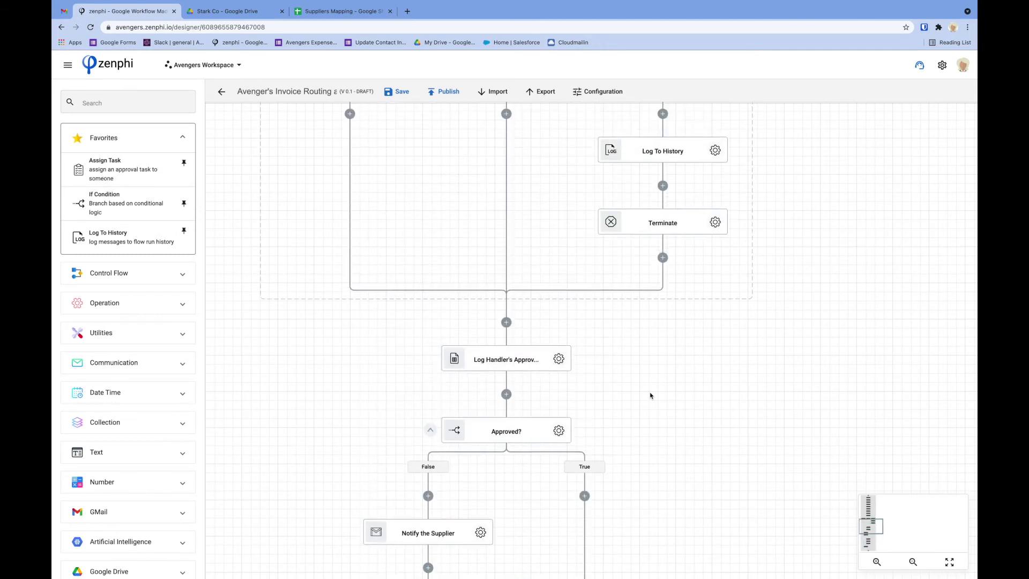
Save the invoice routing flow as version 1.0 and bring up the Gmail invoice forward
left_click(399, 93)
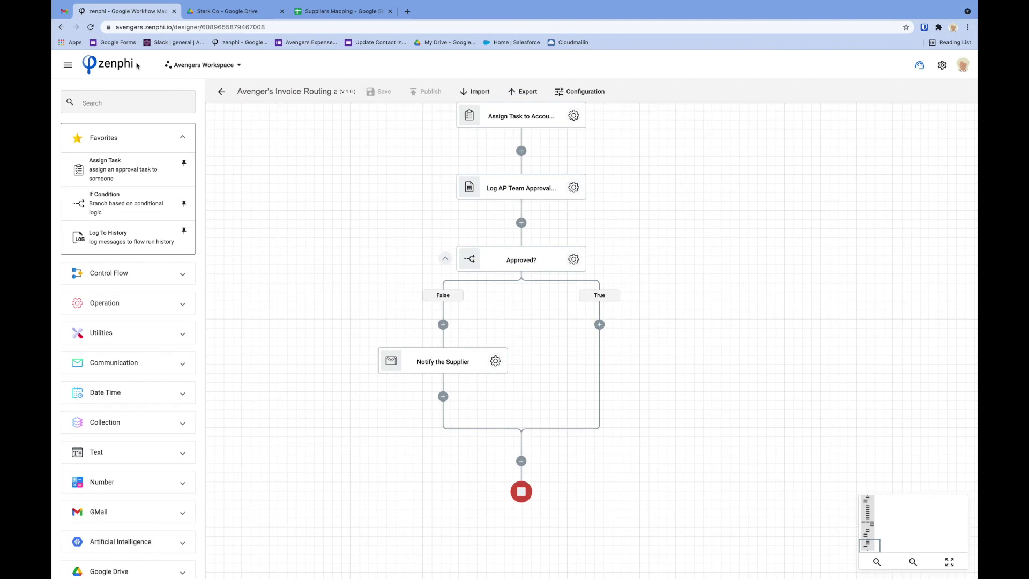
key("ctrl+Left")
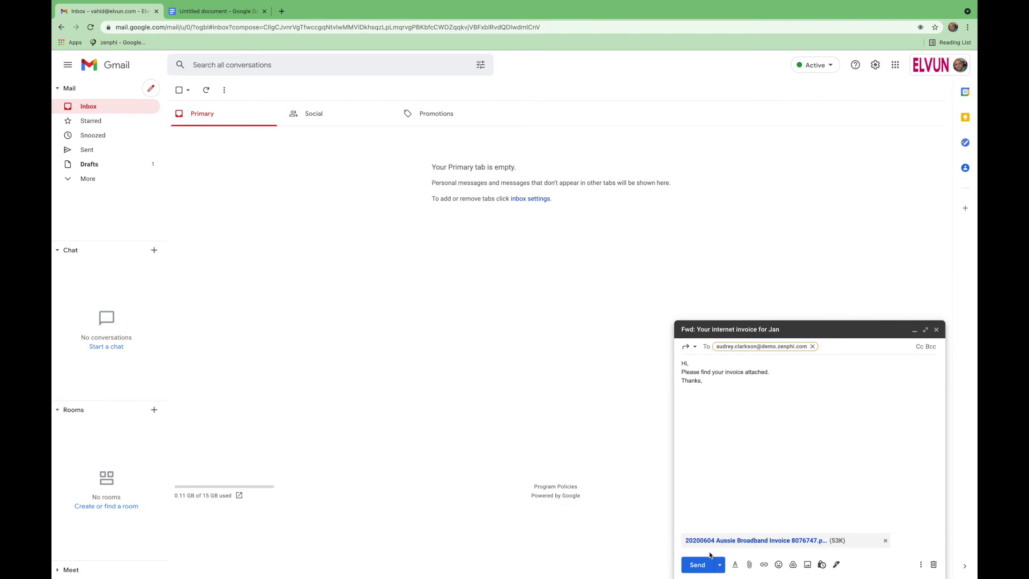
Send the forwarded 'Your internet invoice for Jan' e-mail with its PDF attachment
left_click(701, 567)
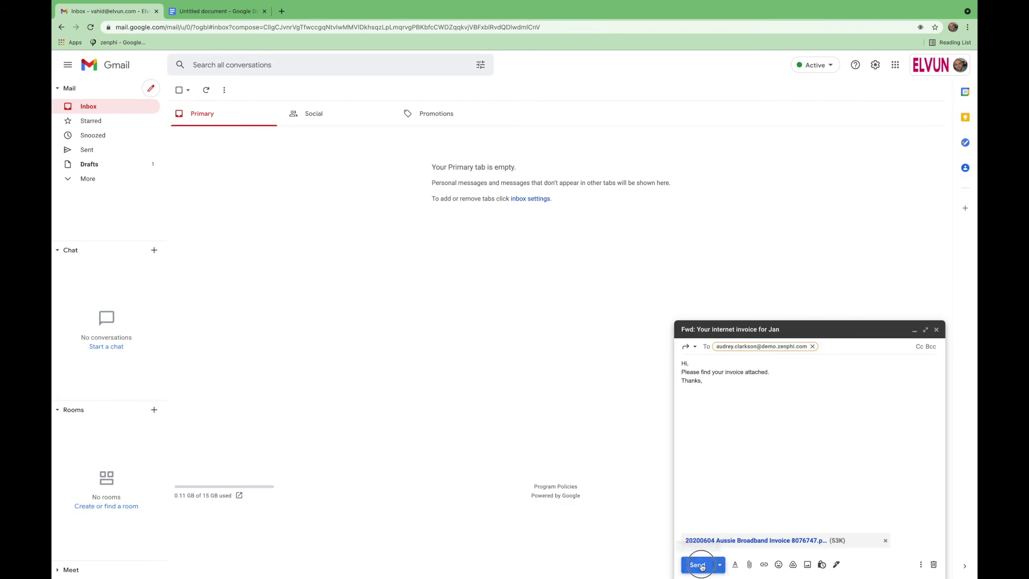
key("ctrl+Right")
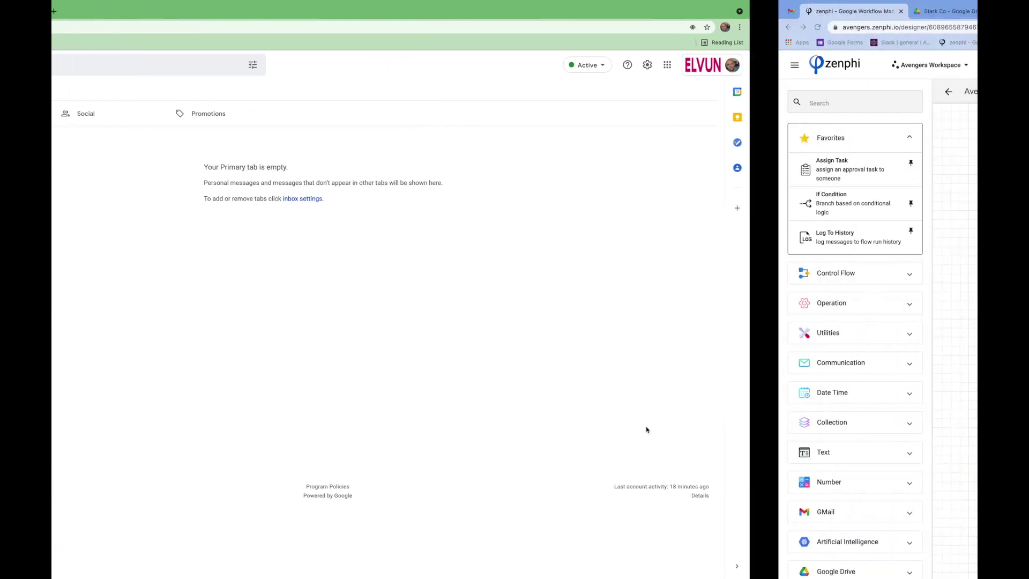
List recent runs of Avenger's Invoice Routing and Approval, then check Gmail for the invoice
left_click(68, 67)
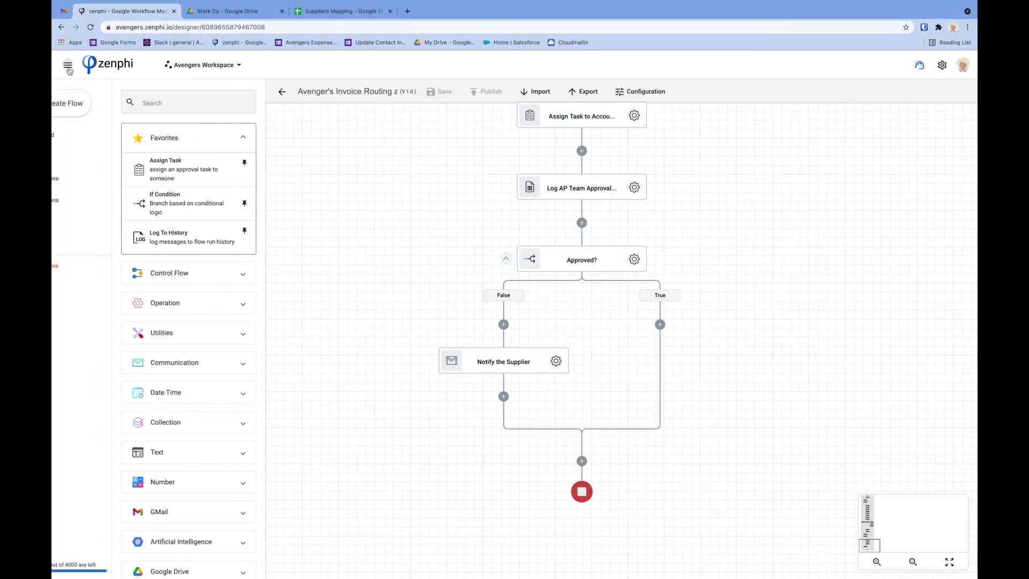
left_click(123, 158)
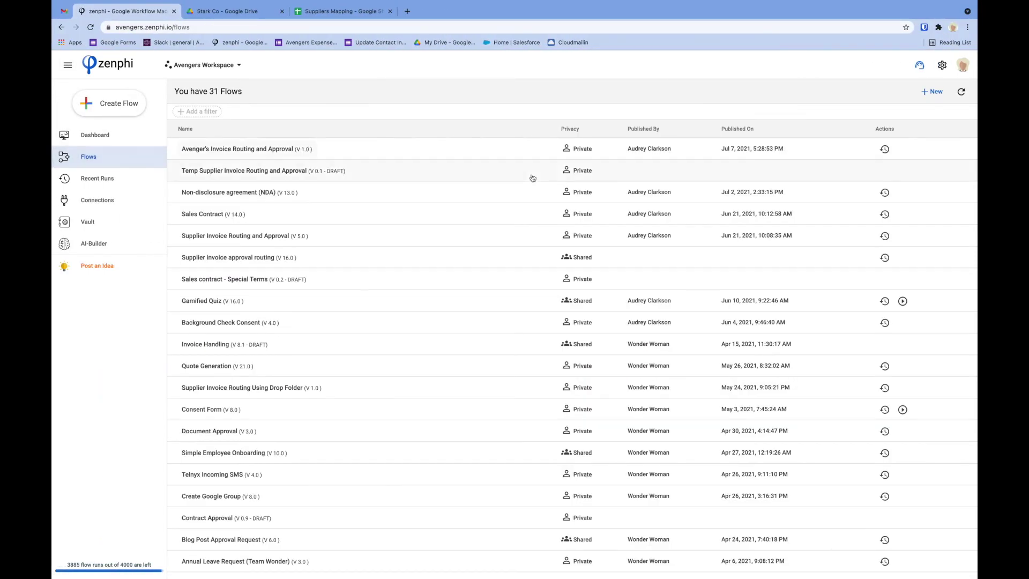
left_click(885, 150)
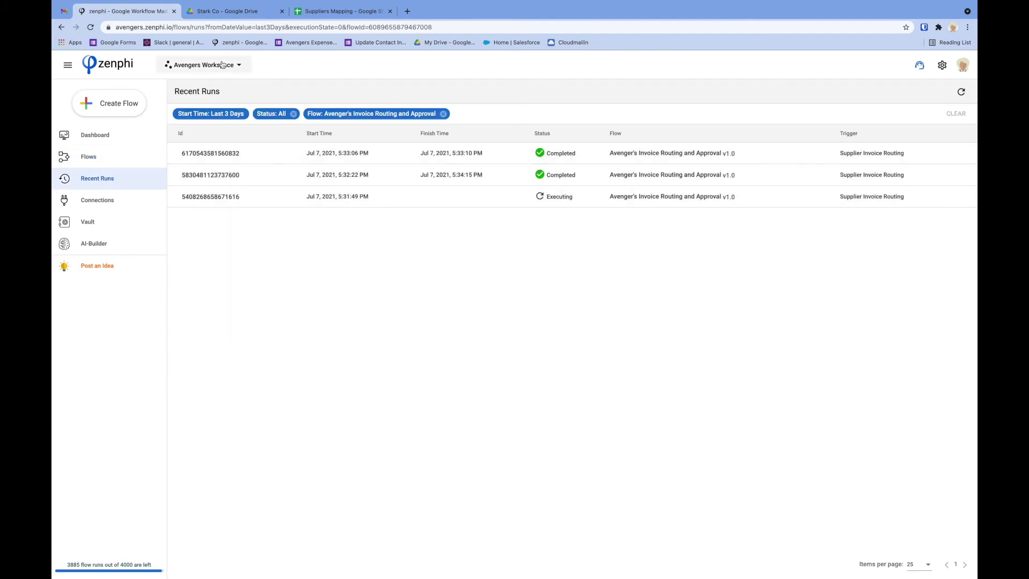
left_click(63, 10)
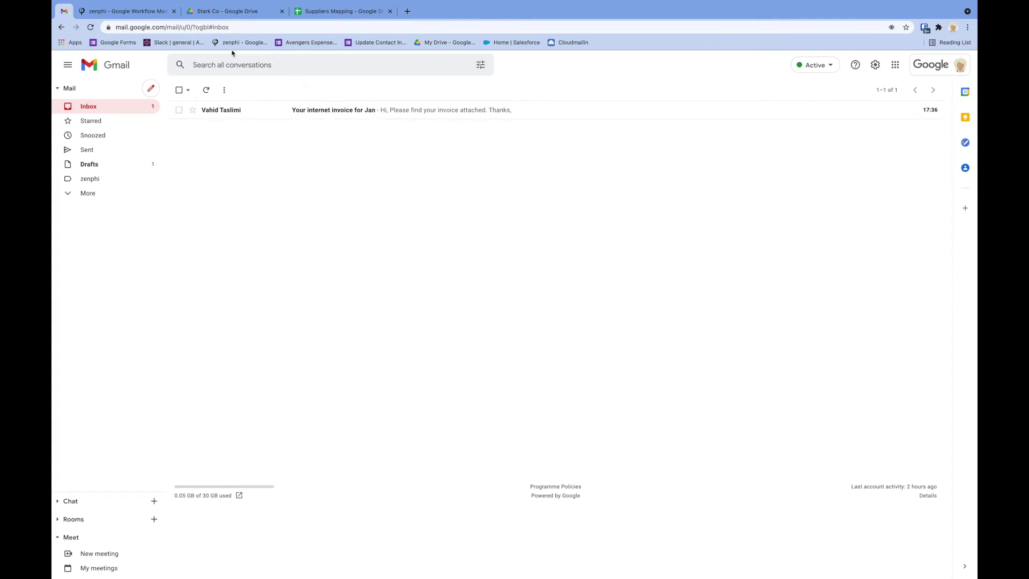
Refresh Recent Runs, open the new run waiting at Get Handler's Approval, and check the Stark Co Drive folder
left_click(131, 15)
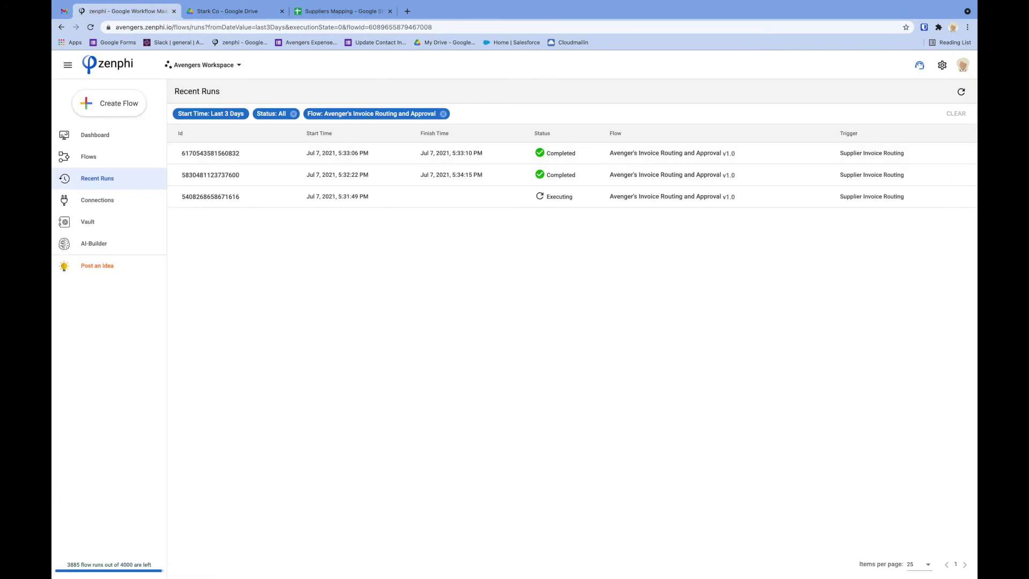
left_click(962, 99)
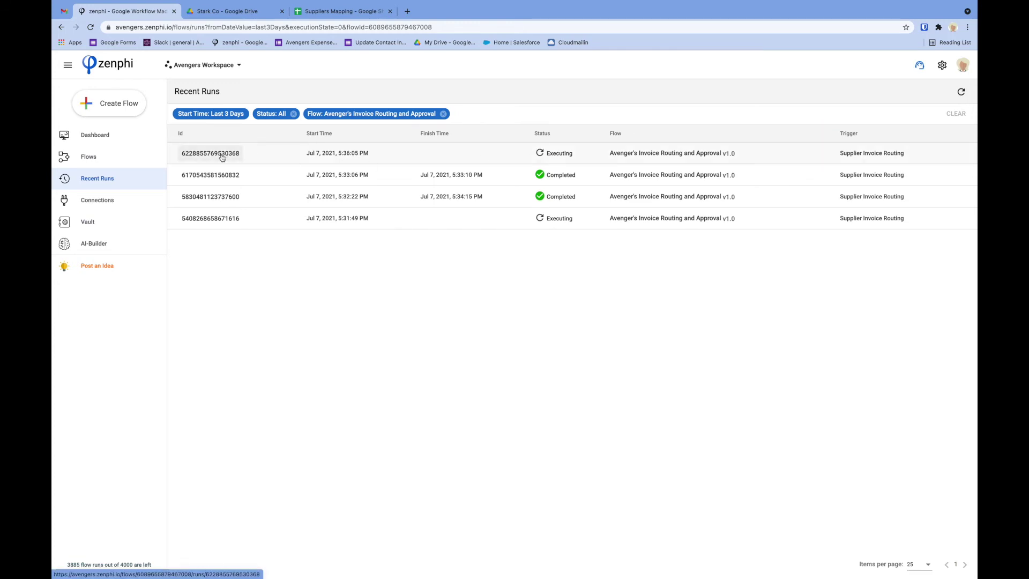
left_click(221, 156)
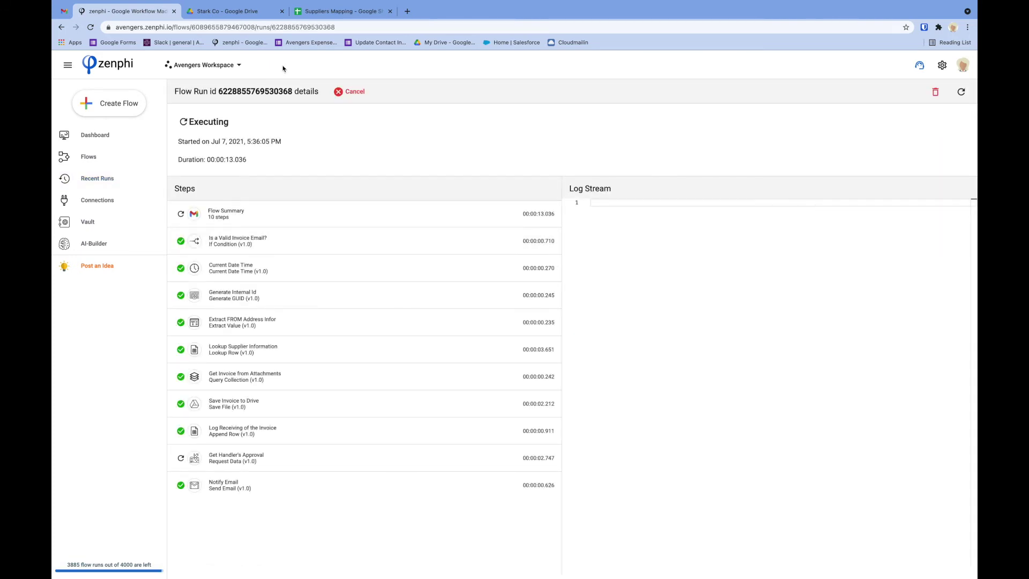
left_click(221, 16)
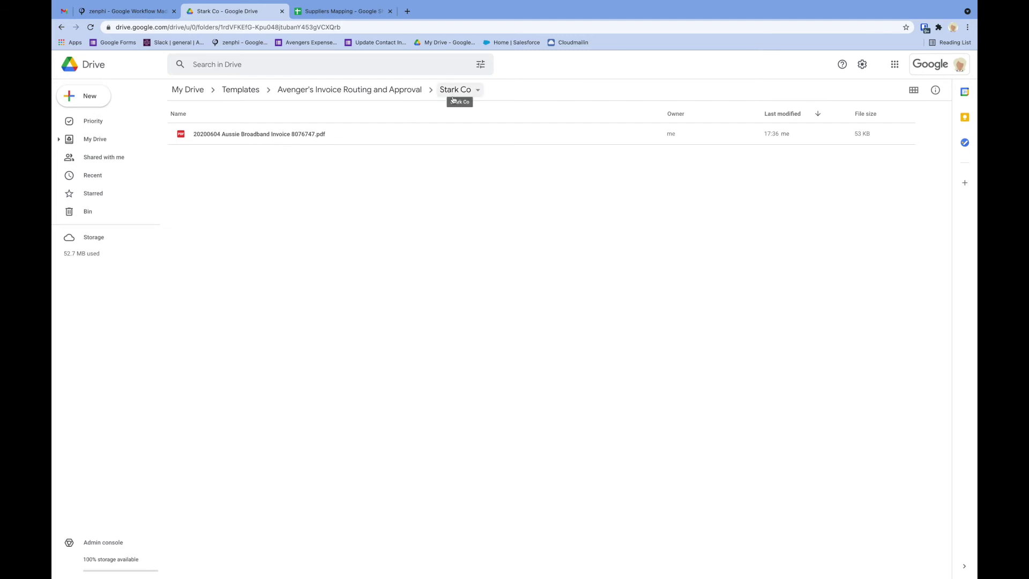
View the zenphi run, then check the handler's inbox for the Invoice Approval from Stark Co e-mail
left_click(137, 18)
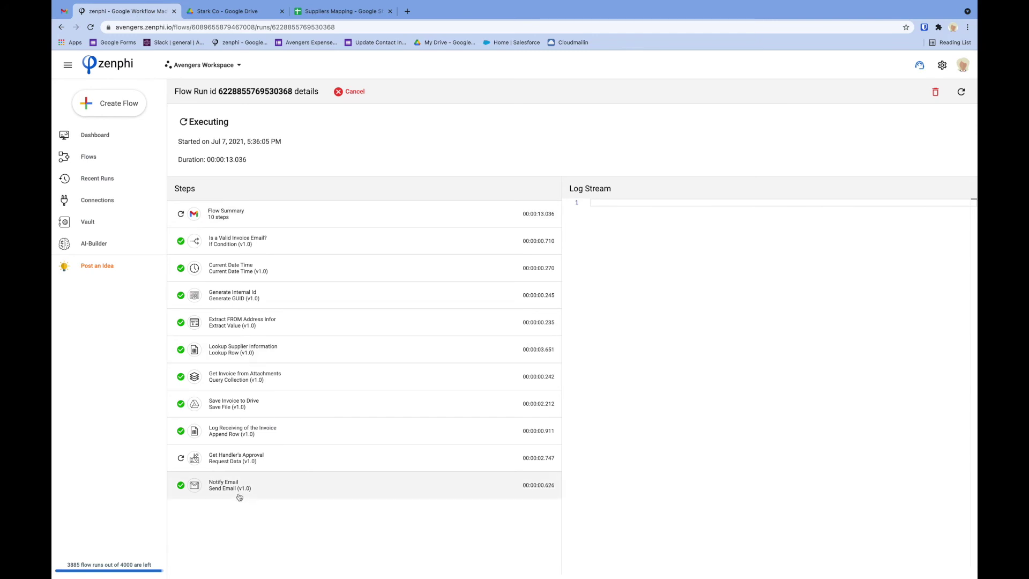
key("ctrl+Right")
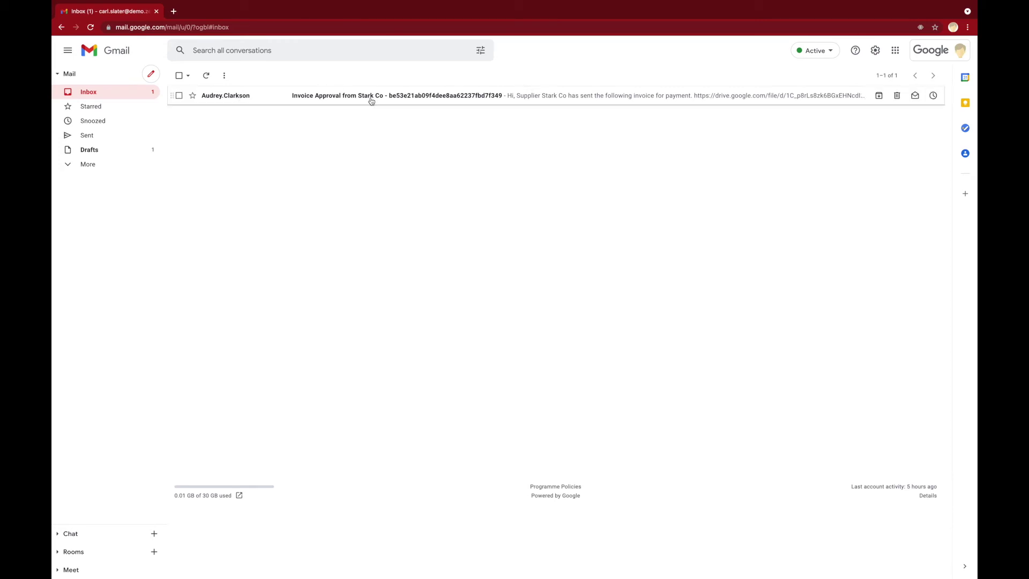
Submit the Invoice Approval form from the Stark Co e-mail with outcome Approve
left_click(225, 96)
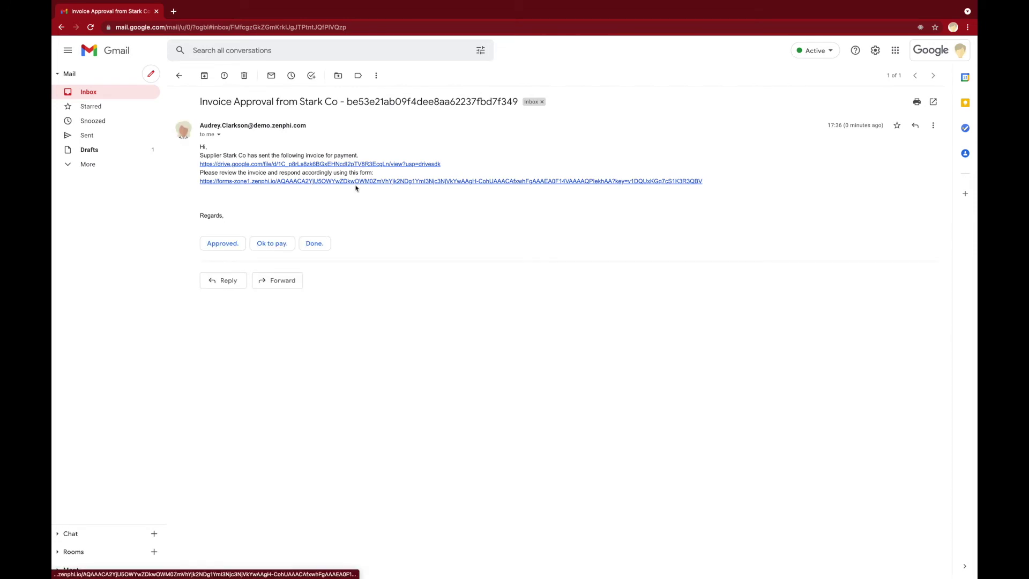
left_click(284, 183)
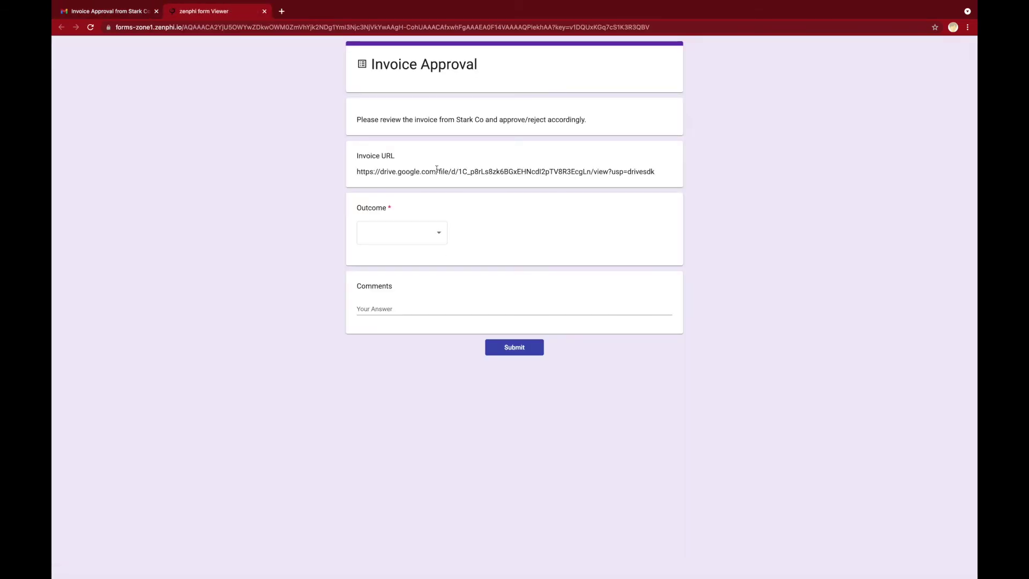
left_click(419, 238)
left_click(398, 234)
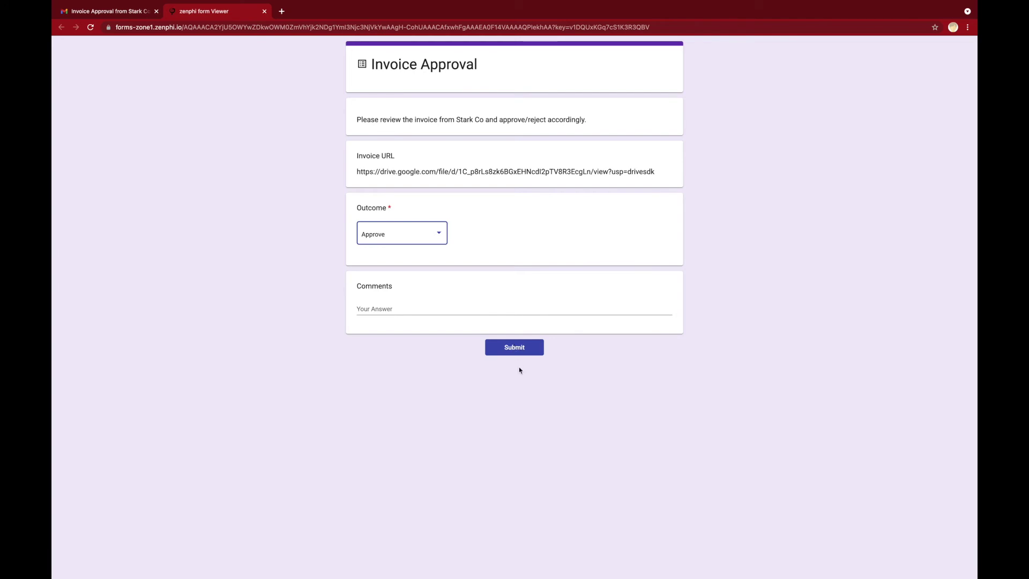
left_click(514, 349)
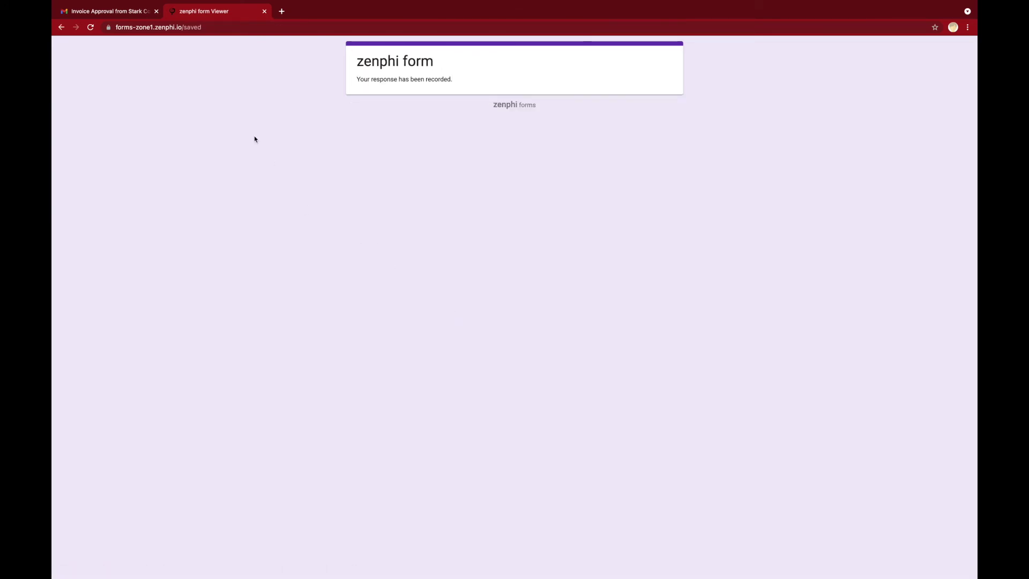
key("ctrl+Left")
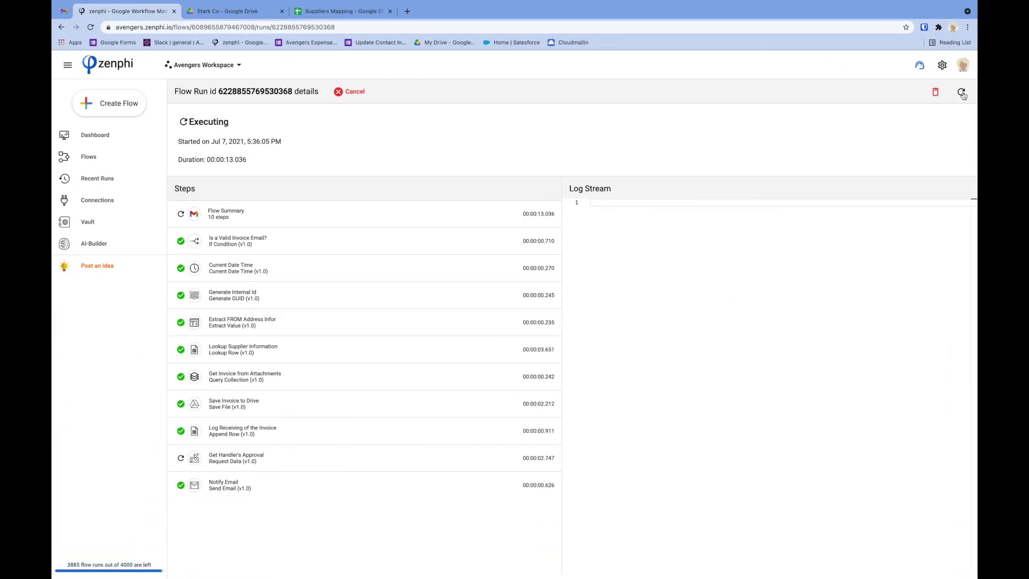
Refresh the run details until 13 steps show the Account Payable task assigned
left_click(962, 93)
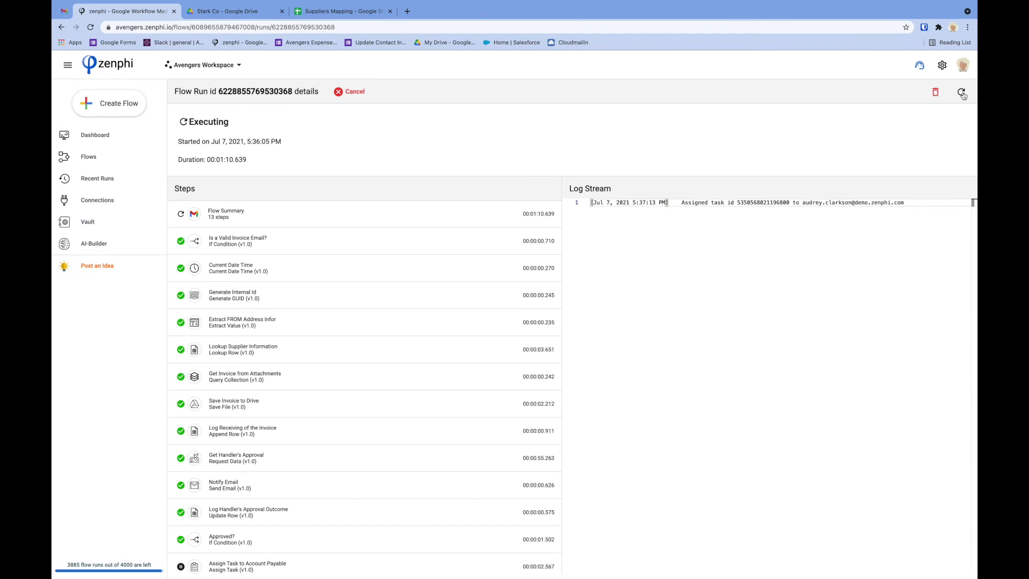
scroll(420, 417, "down", 1)
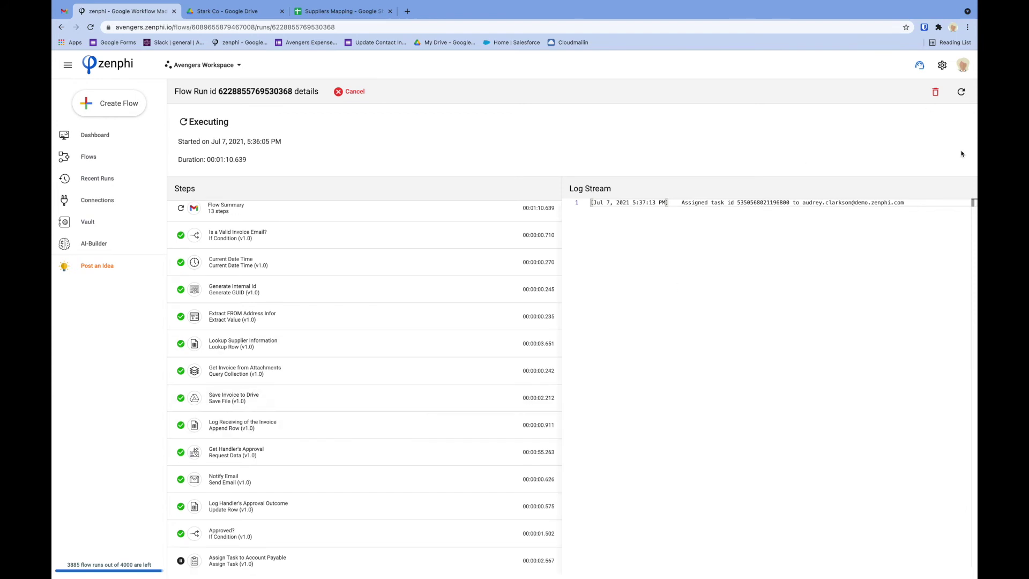
left_click(961, 92)
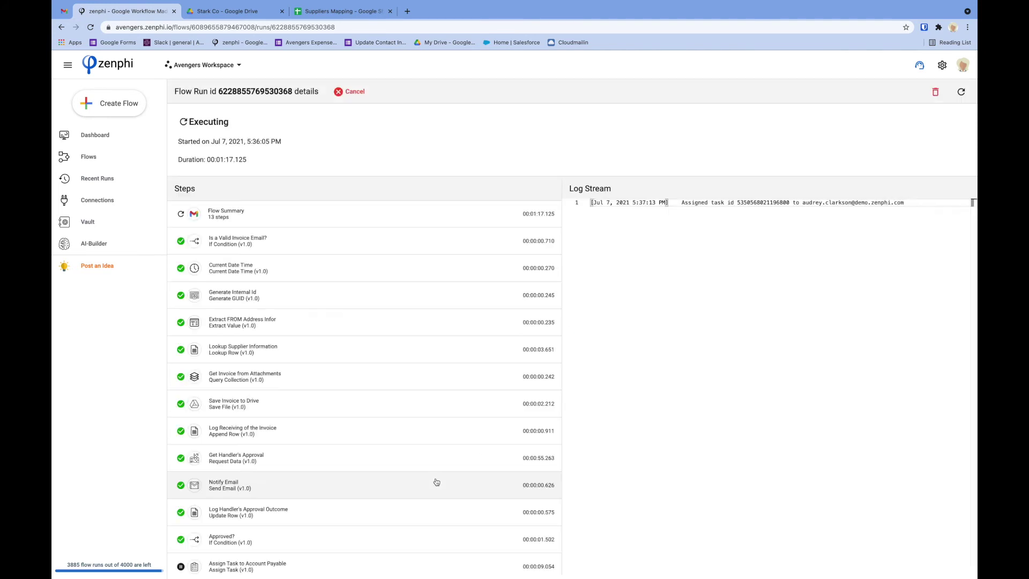
scroll(437, 482, "down", 1)
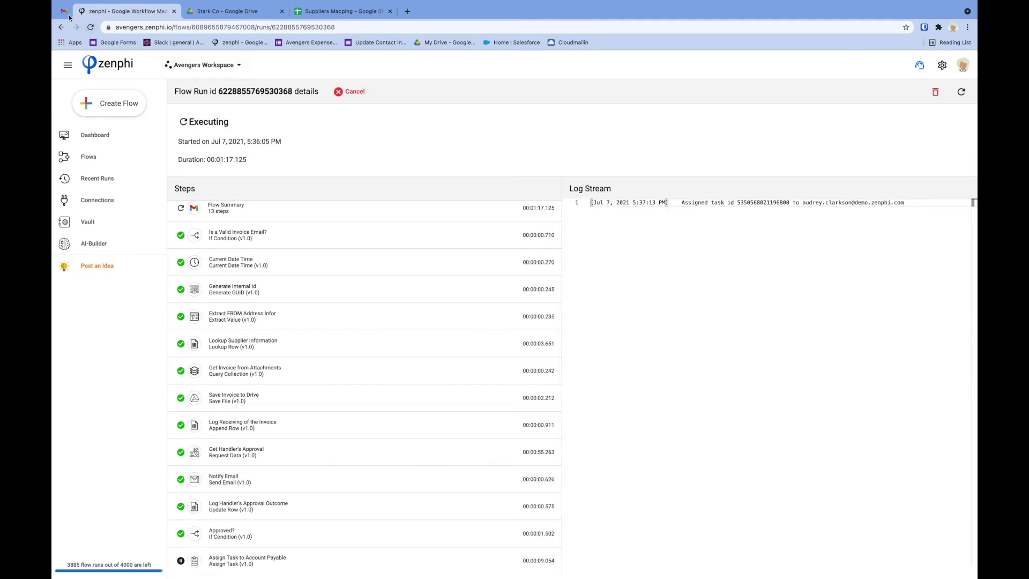
left_click(68, 16)
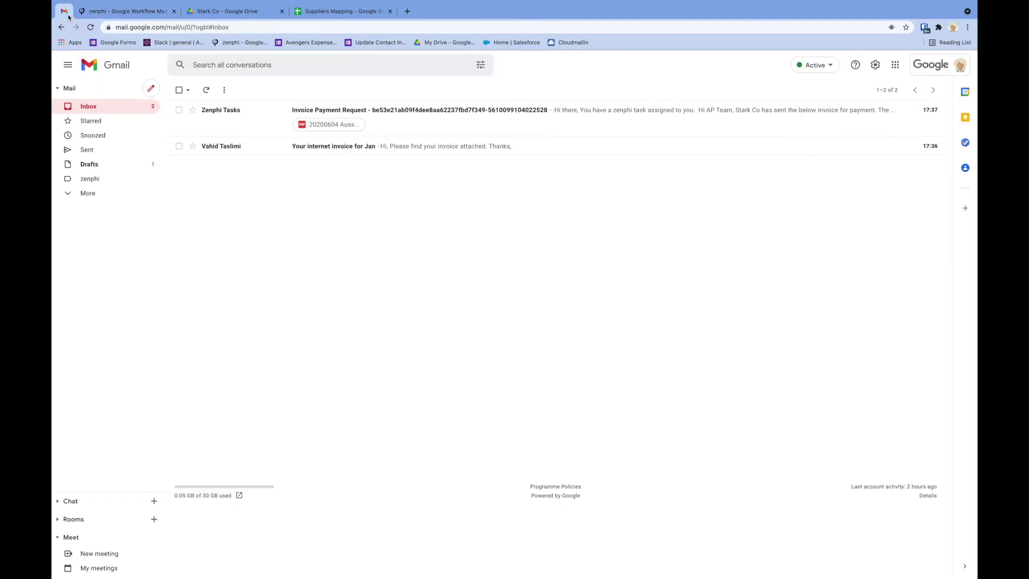
Approve the task in the Zenphi Tasks Invoice Payment Request e-mail
left_click(437, 121)
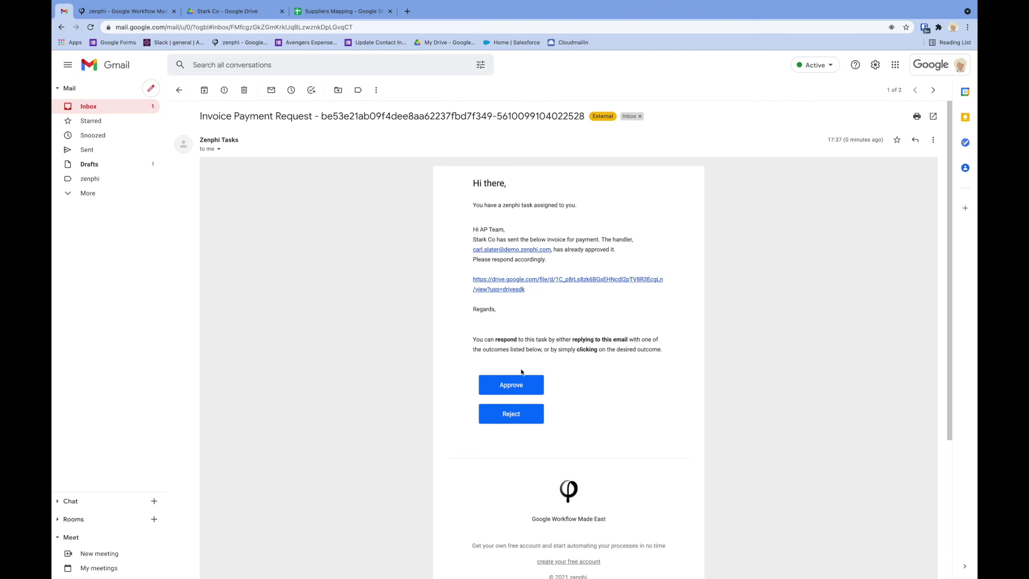
left_click(513, 387)
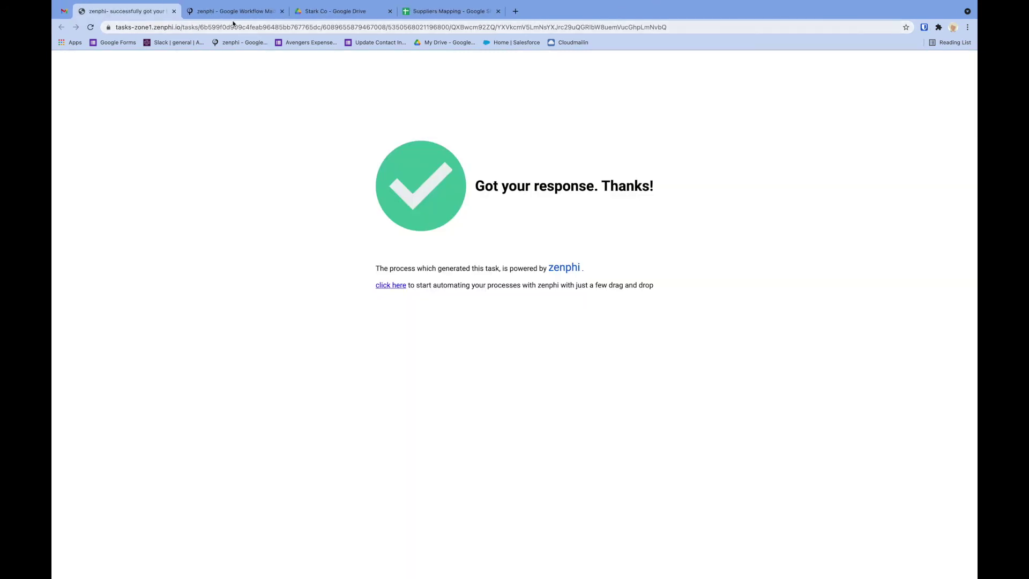
left_click(234, 13)
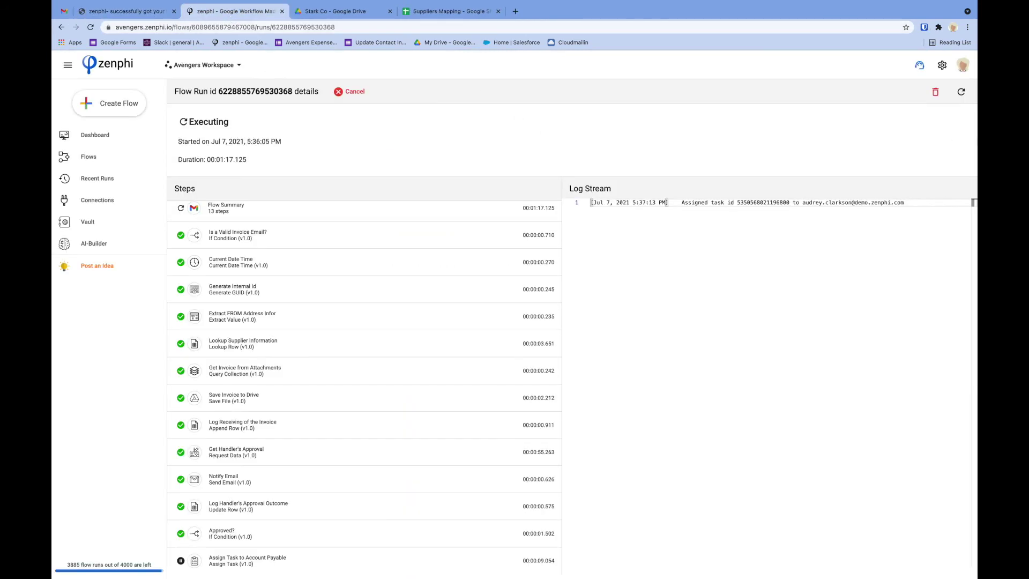
Refresh the test run to confirm Completed, then reopen the Avenger's Invoice Routing and Approval flow
left_click(963, 93)
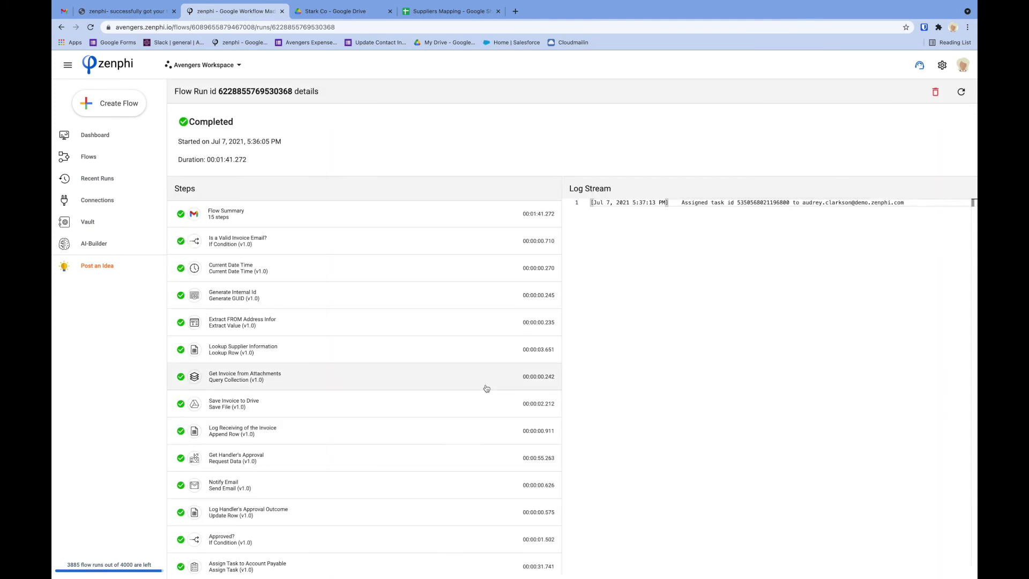
scroll(486, 388, "down", 1)
scroll(309, 317, "down", 3)
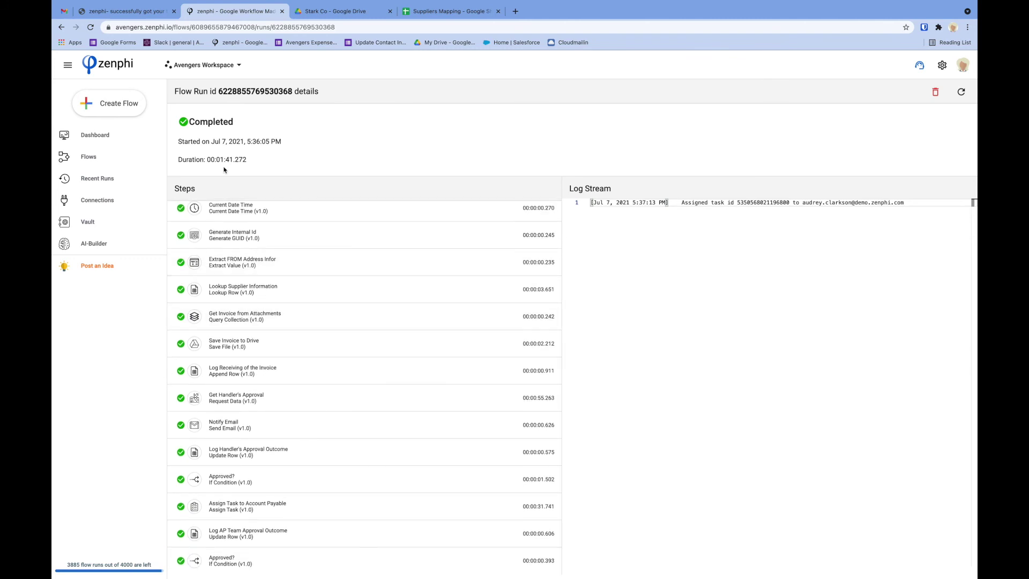
left_click(101, 153)
left_click(272, 150)
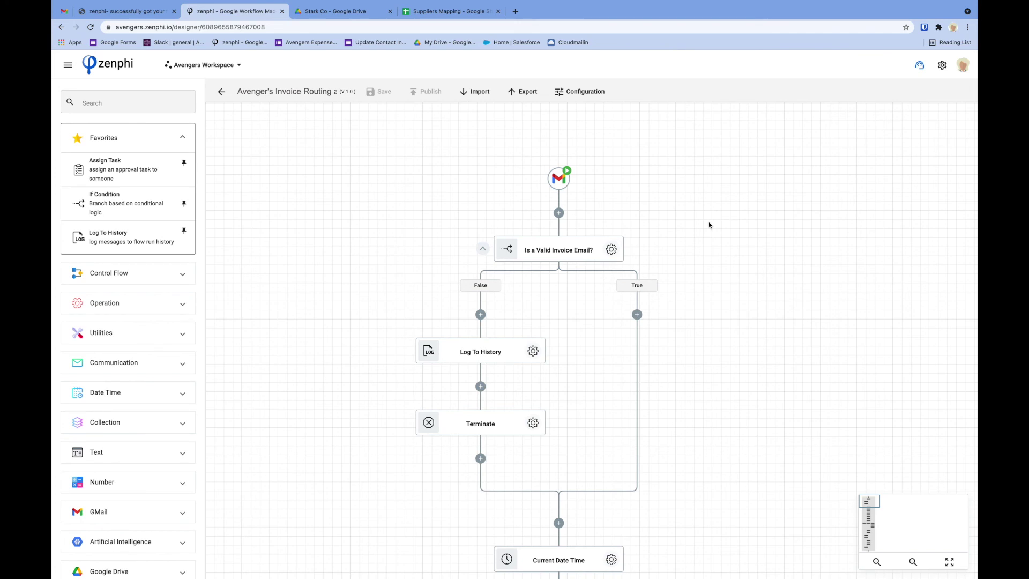
Collapse the Is a Valid Invoice Email? and Get Handler's Approval branches
left_click_drag(710, 225, 629, 184)
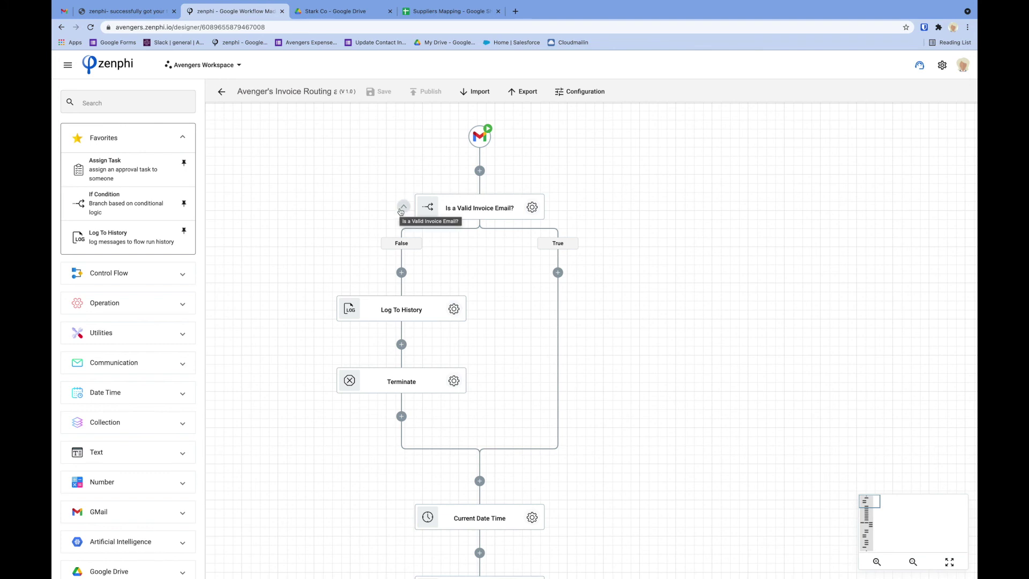
left_click(403, 208)
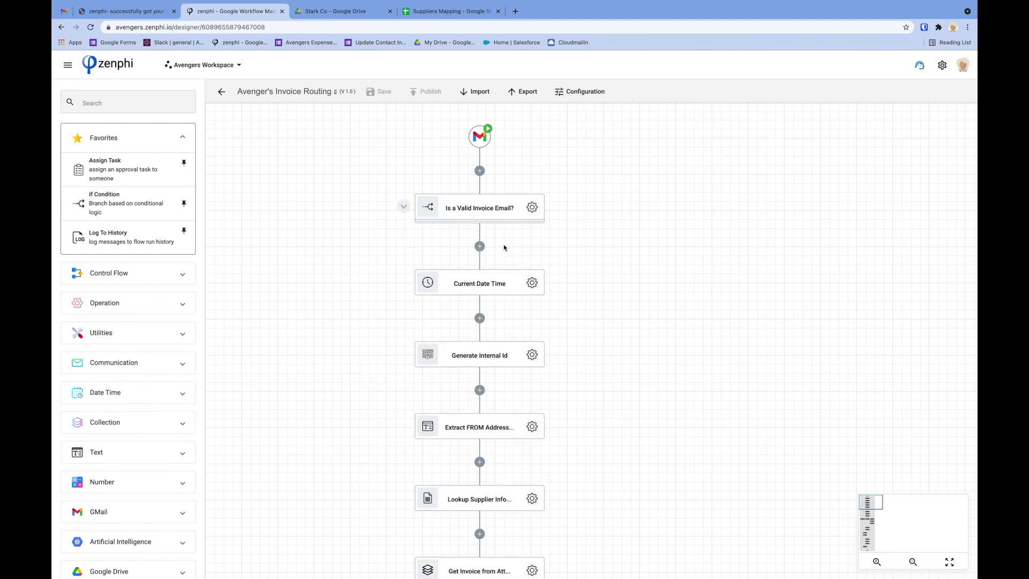
scroll(583, 303, "down", 6)
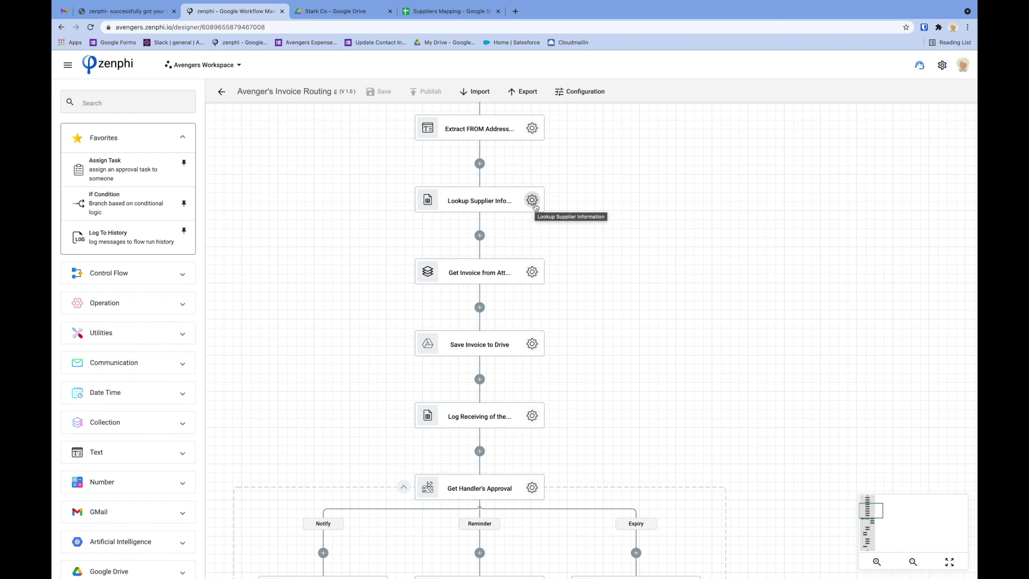
scroll(585, 362, "down", 3)
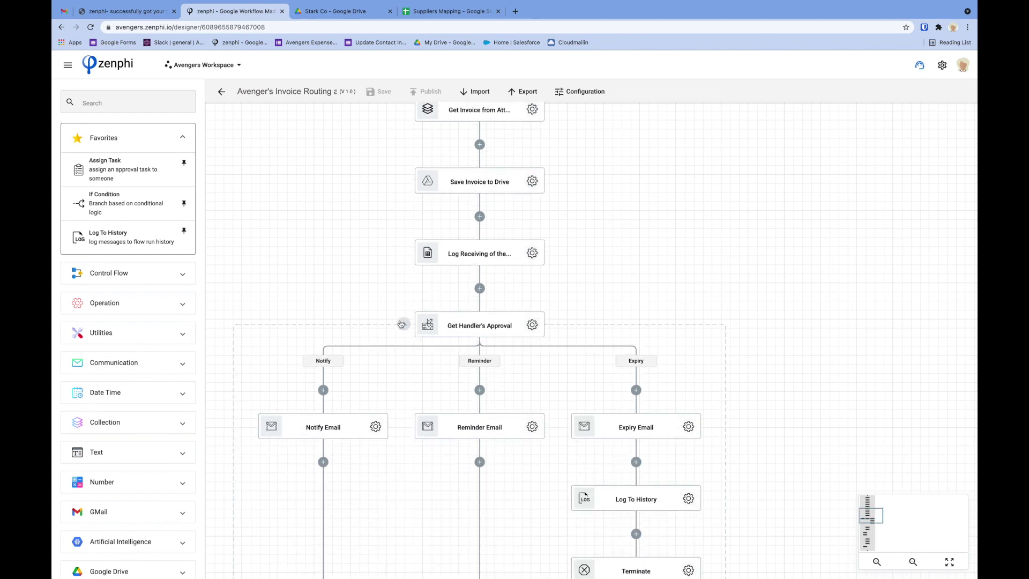
left_click(403, 325)
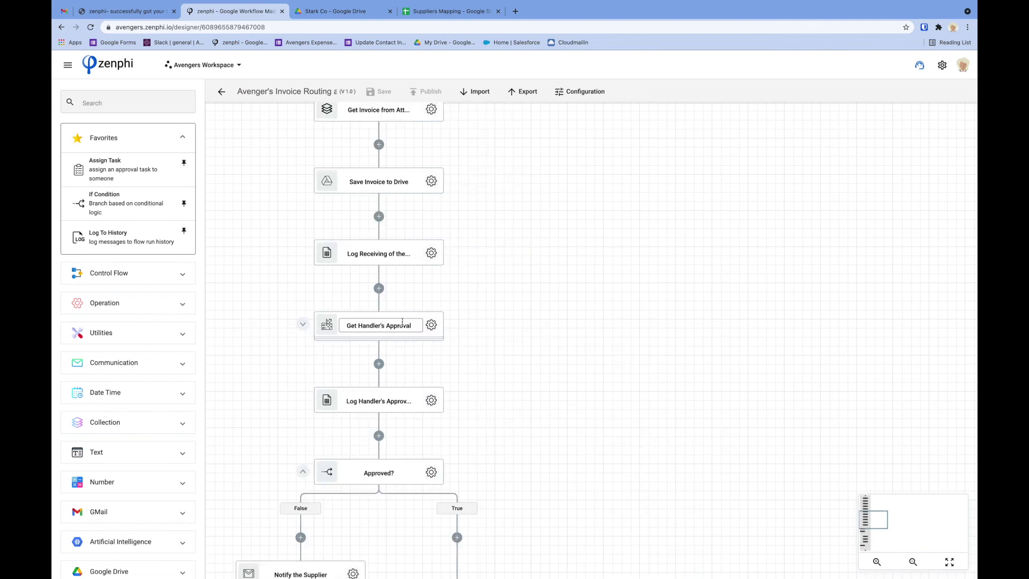
Expand DocuSign's actions in the library and collapse the first Approved? condition's branches
scroll(455, 358, "down", 3)
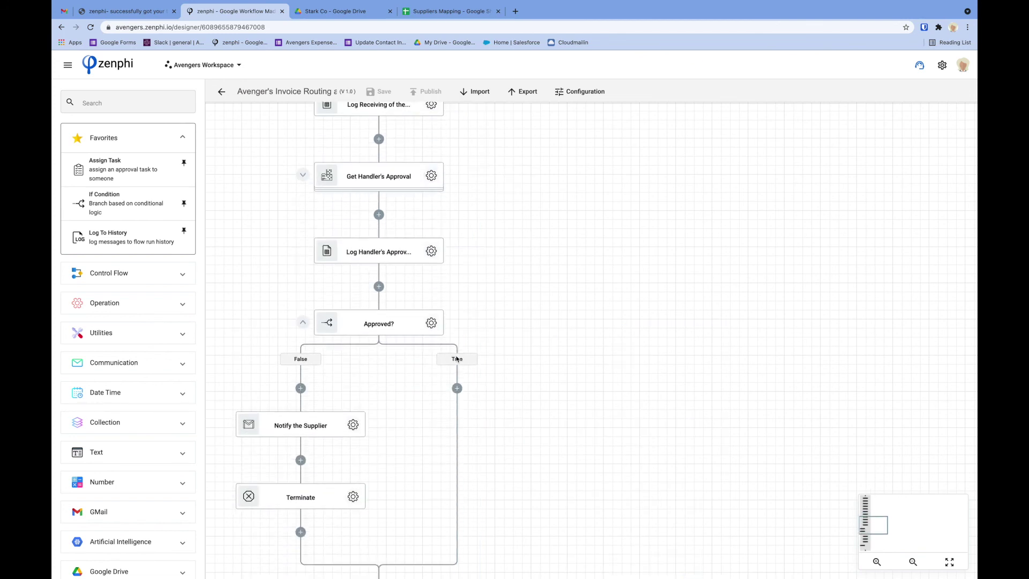
scroll(151, 387, "down", 10)
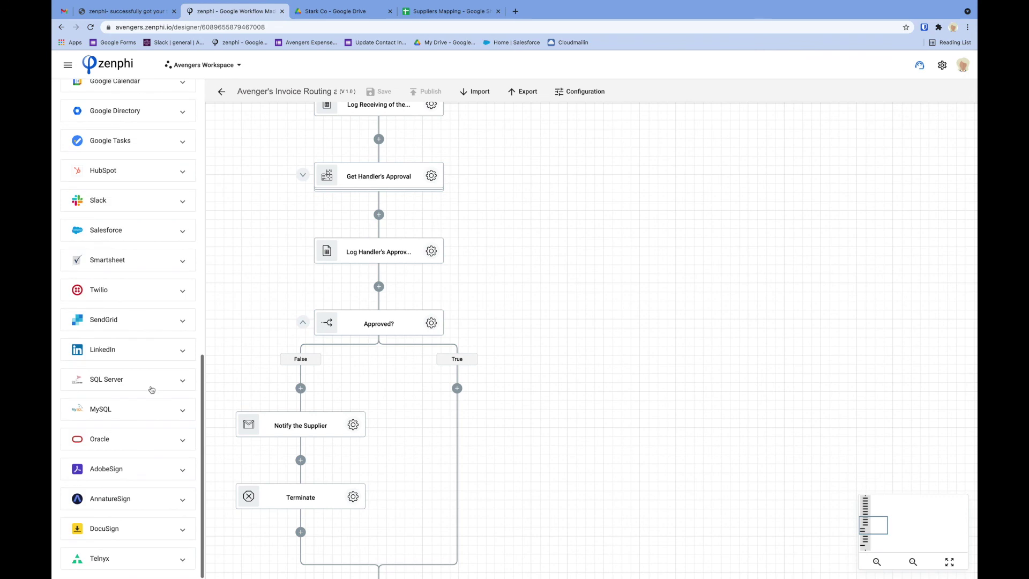
left_click(147, 530)
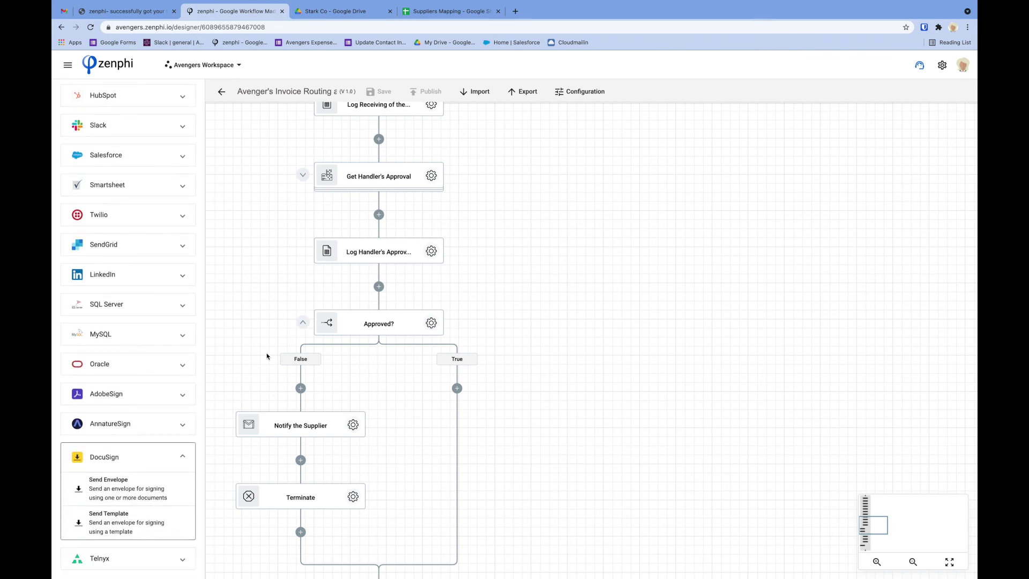
left_click(303, 322)
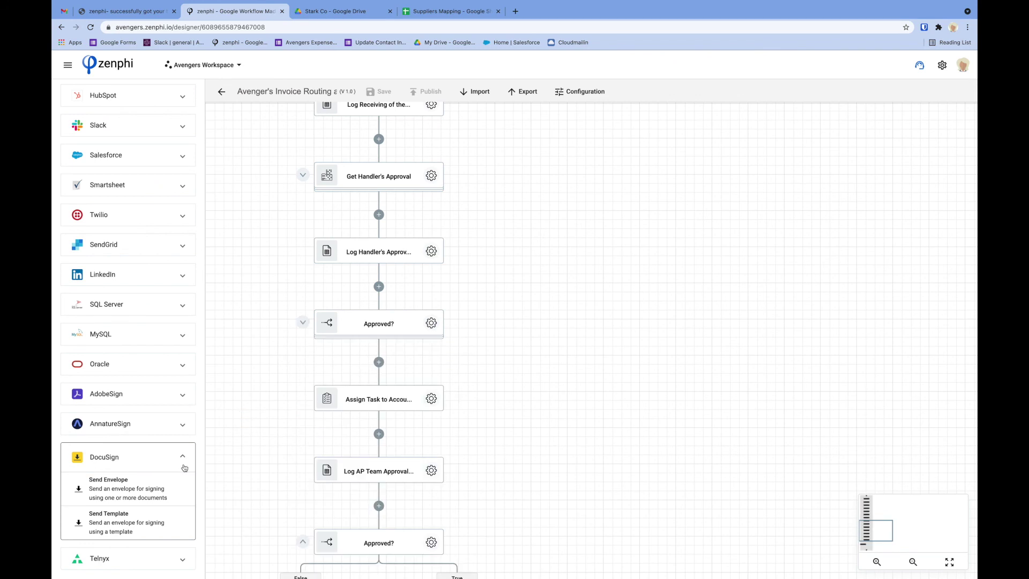
scroll(359, 424, "down", 3)
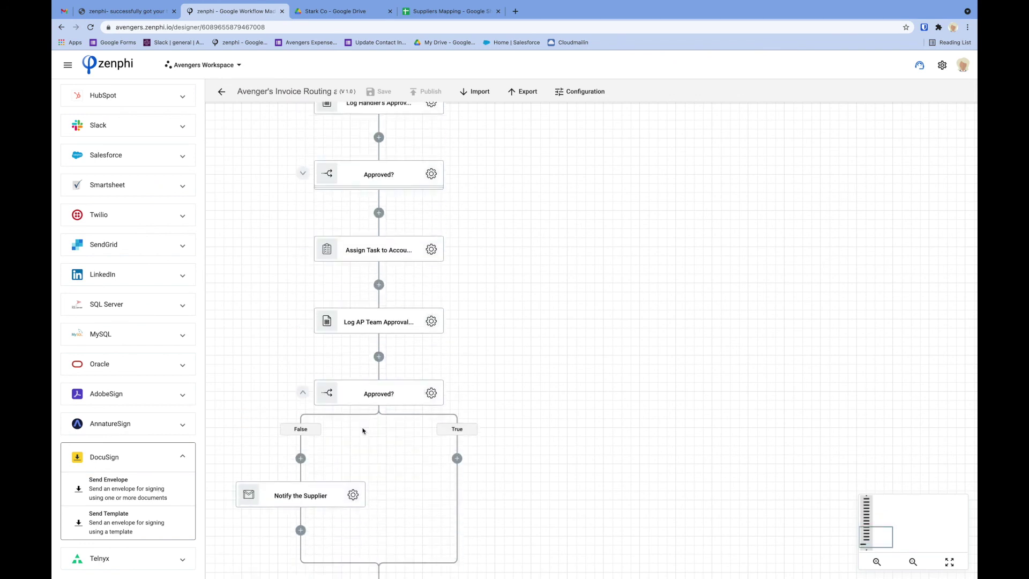
scroll(362, 430, "down", 4)
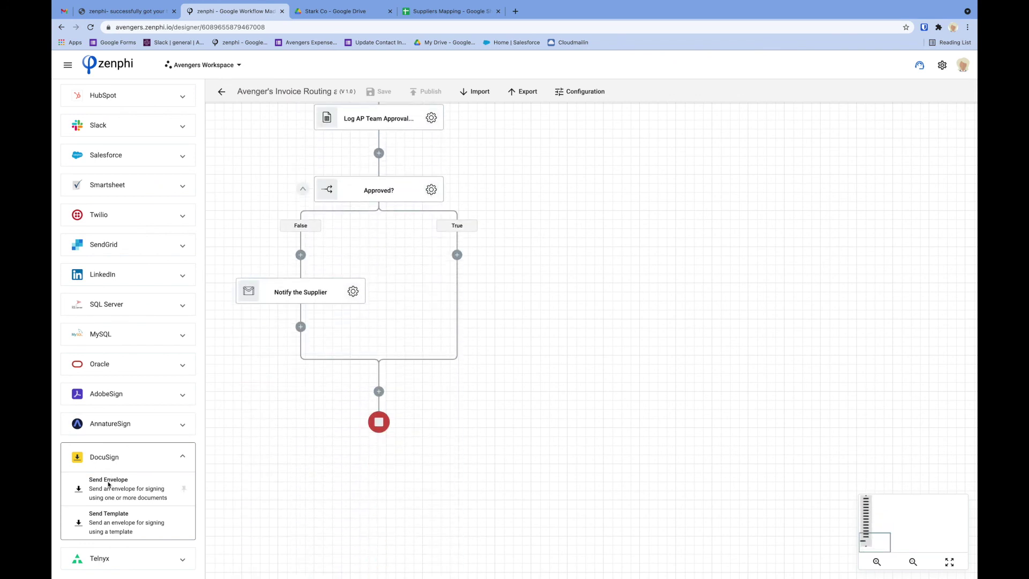
Add a DocuSign Send Envelope step to the second Approved? True branch and review its settings
left_click_drag(108, 484, 463, 257)
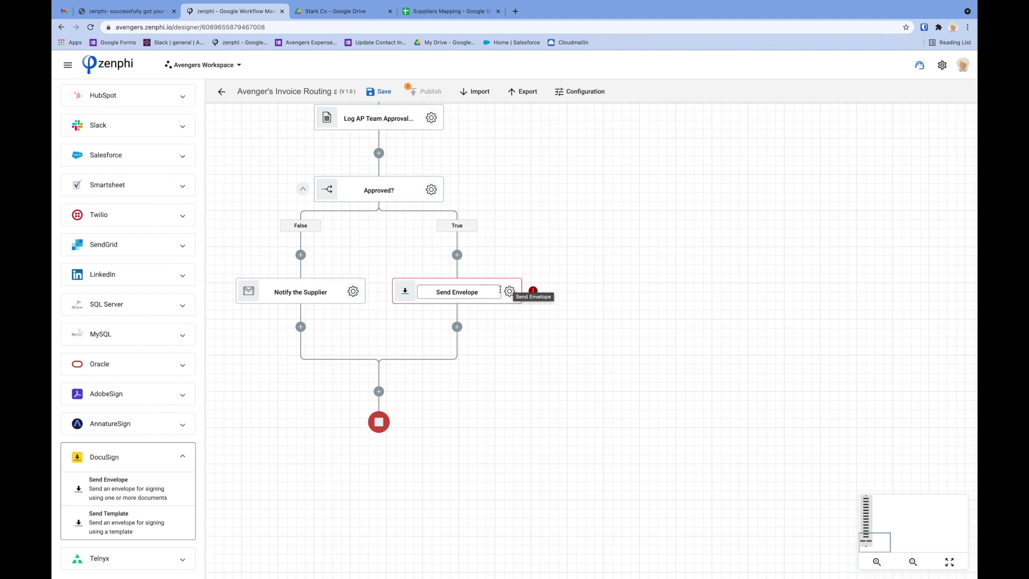
left_click(510, 292)
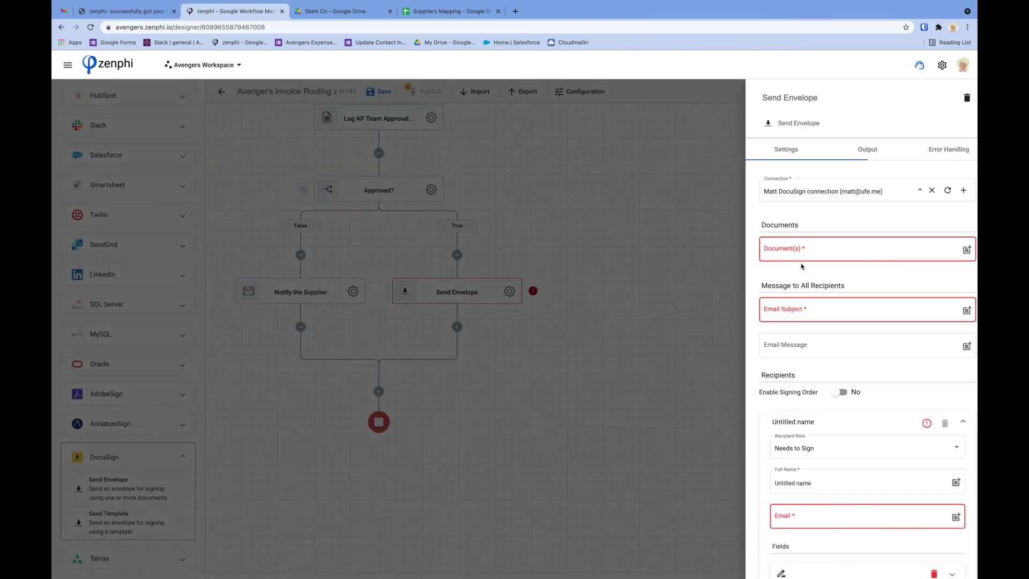
left_click(578, 261)
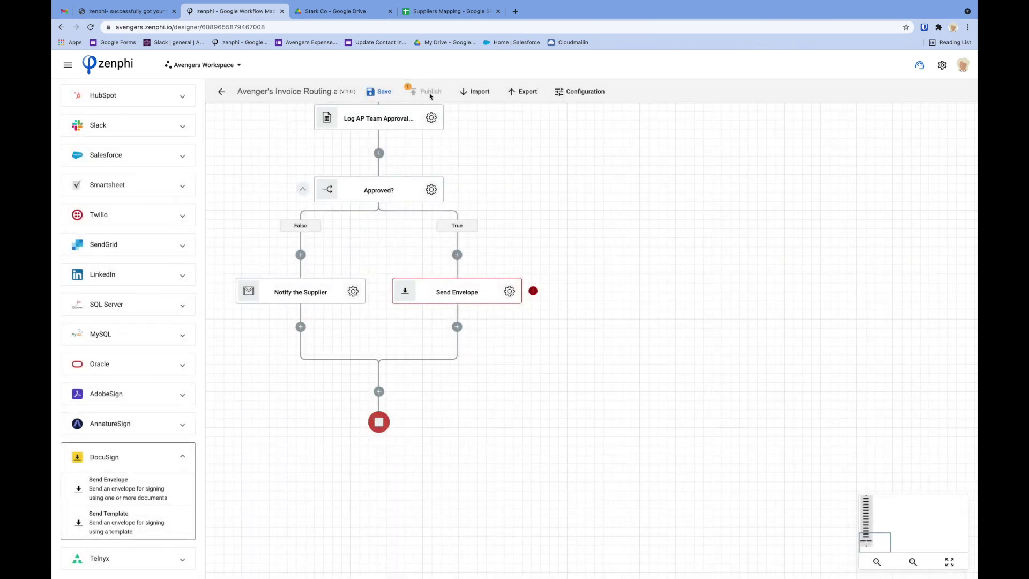